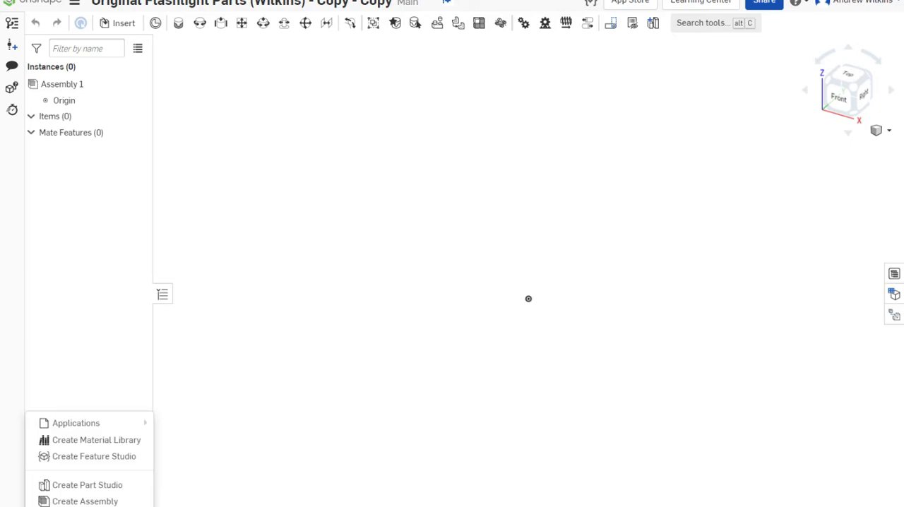
# Insert the Case part from the current document into the empty assembly
pyautogui.click(444, 285)
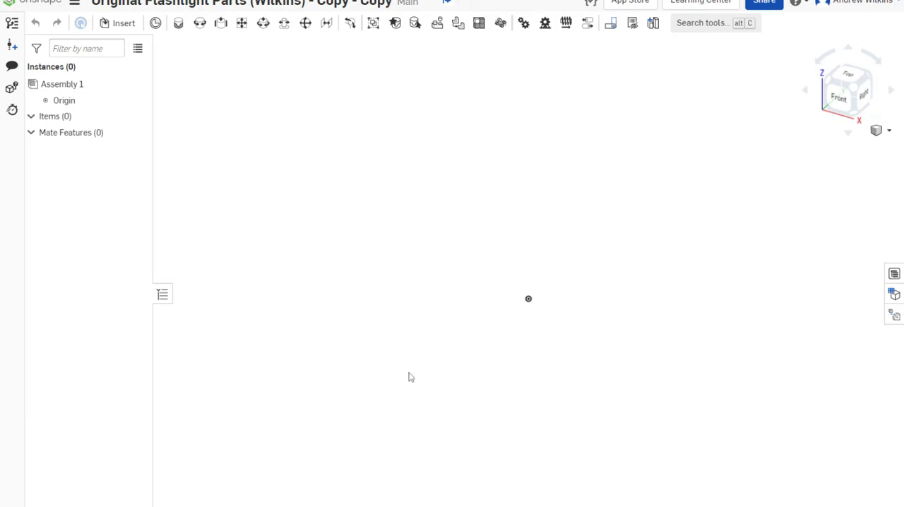
pyautogui.click(107, 23)
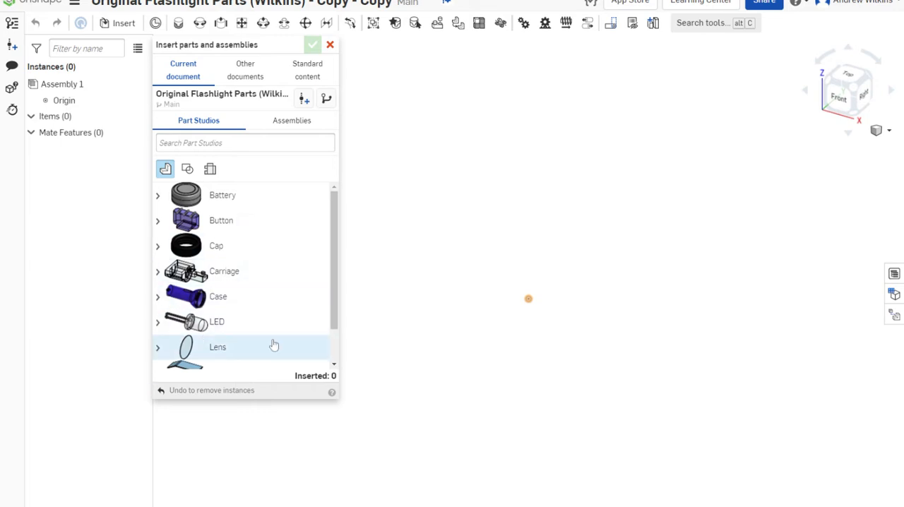
pyautogui.scroll(-2, 226, 343)
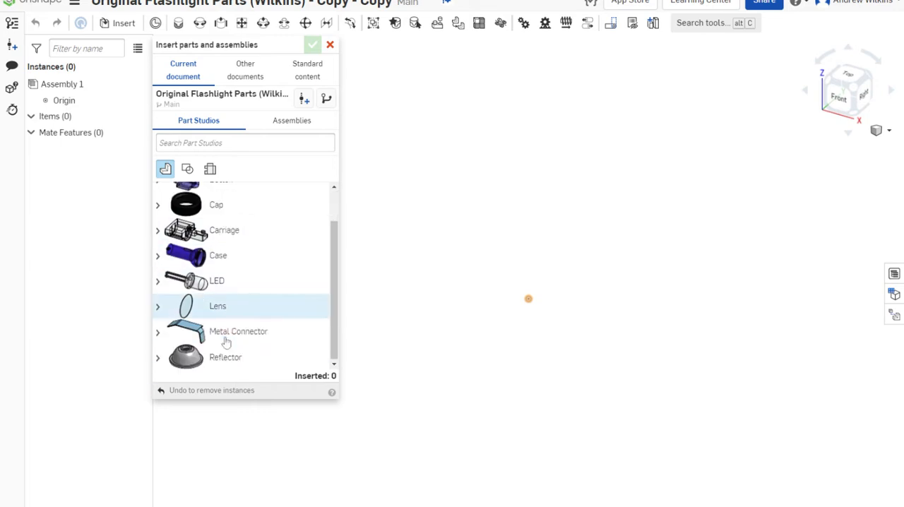
pyautogui.click(187, 259)
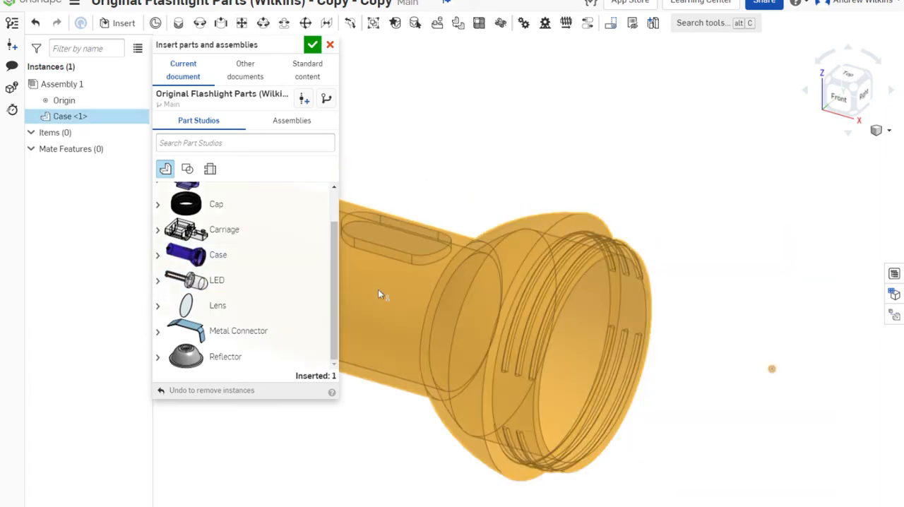
pyautogui.click(447, 256)
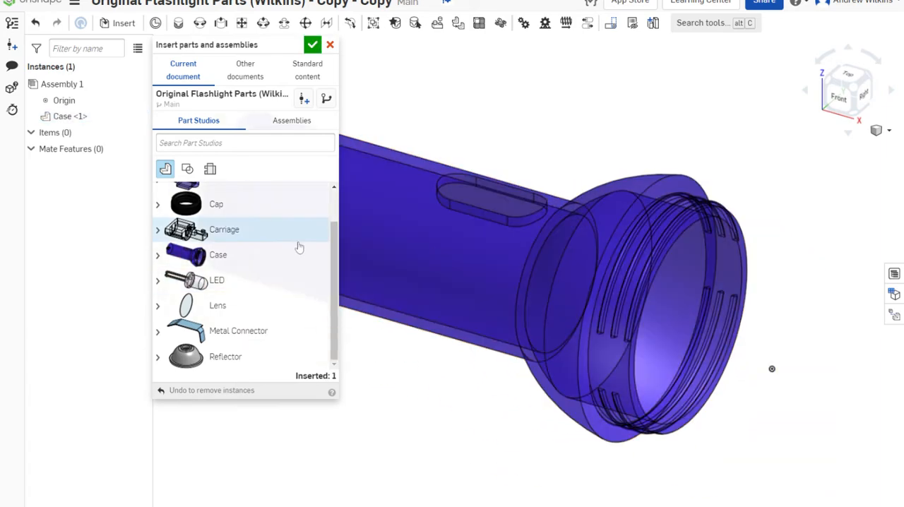
# Insert the Cap and the Reflector beyond the case's open end, Cap above and Reflector below, and finish inserting parts
pyautogui.scroll(-3, 392, 267)
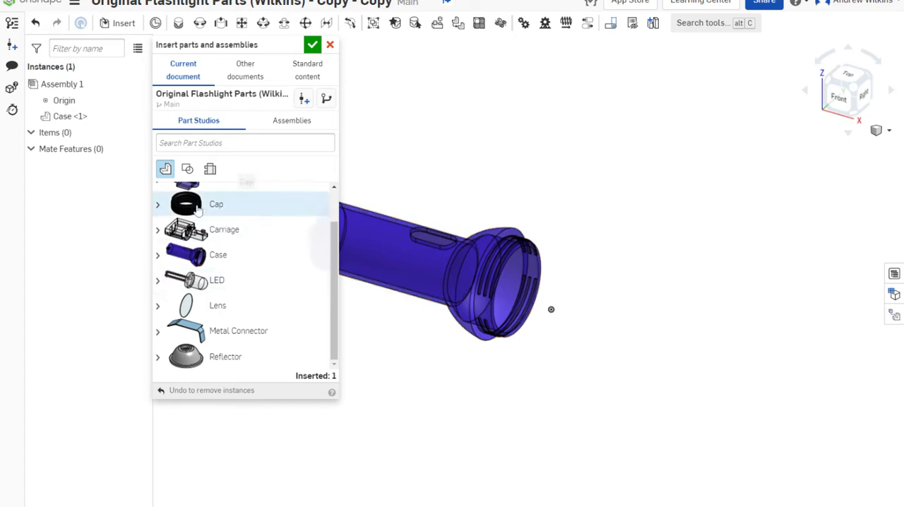
pyautogui.click(212, 205)
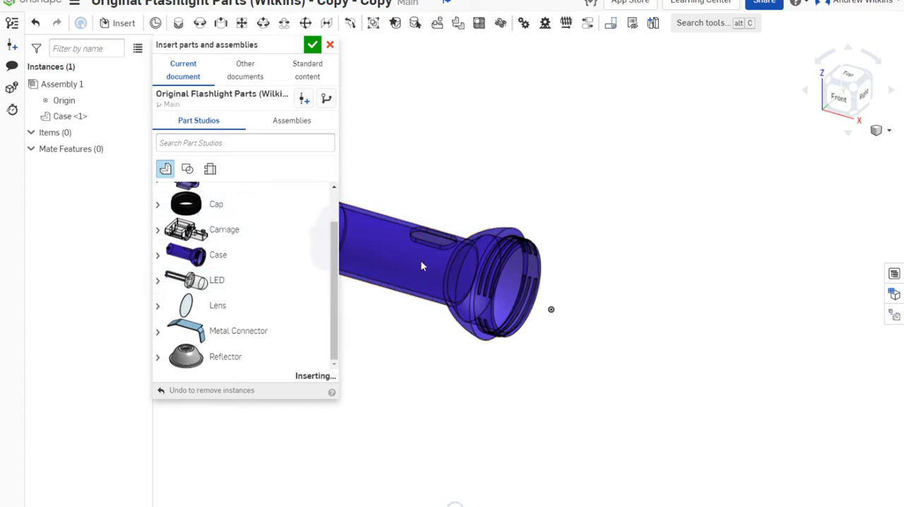
pyautogui.click(767, 203)
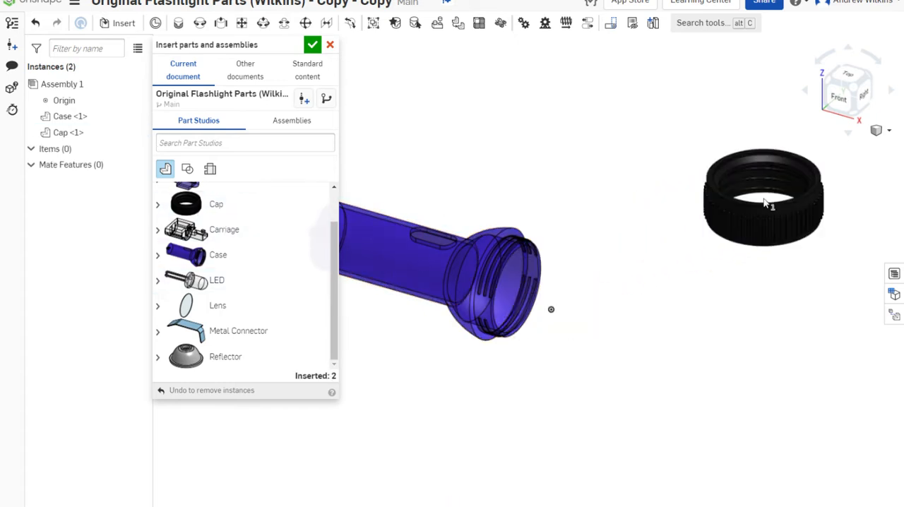
pyautogui.click(223, 359)
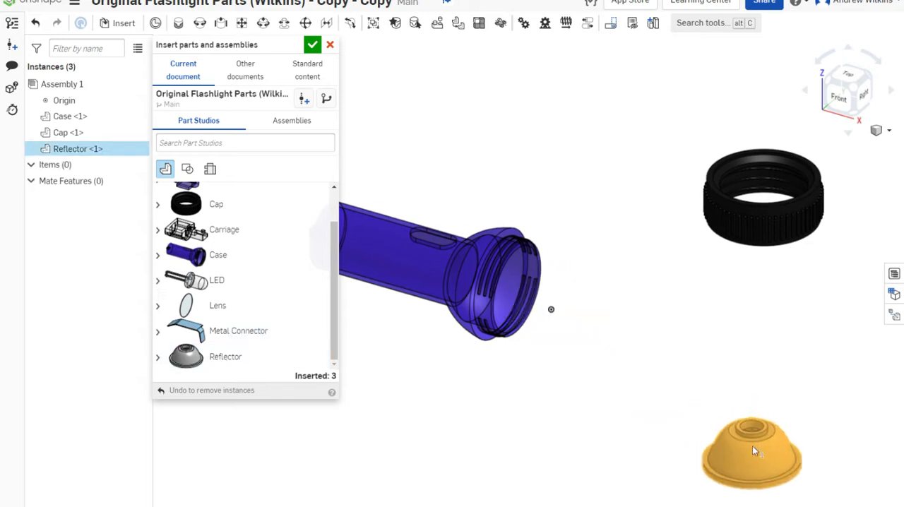
pyautogui.click(752, 449)
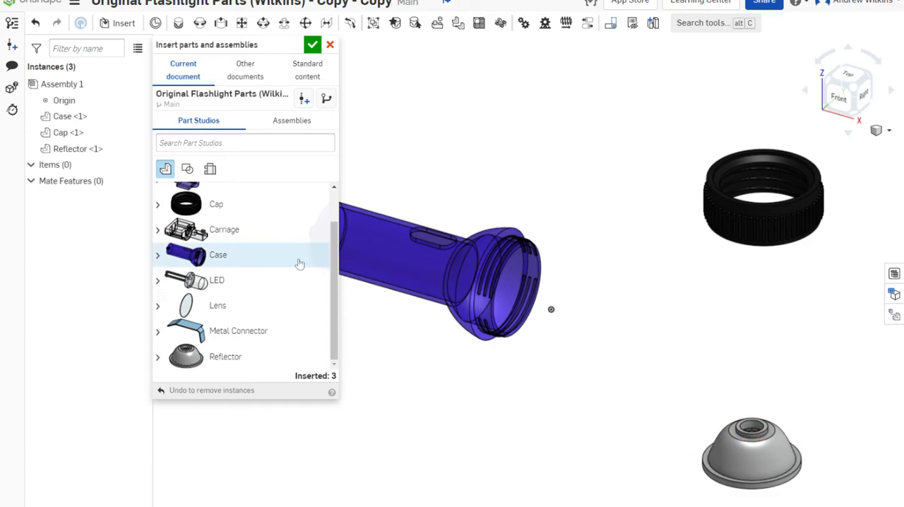
pyautogui.click(313, 46)
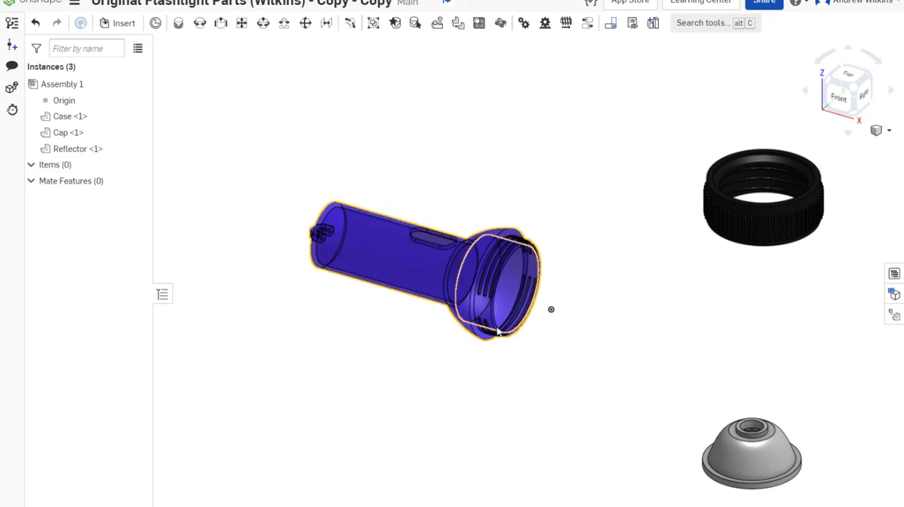
# Rotate the reflector 90 degrees so its open side faces the same direction as the case's open end
pyautogui.moveTo(701, 408); pyautogui.dragTo(601, 374, button='middle')
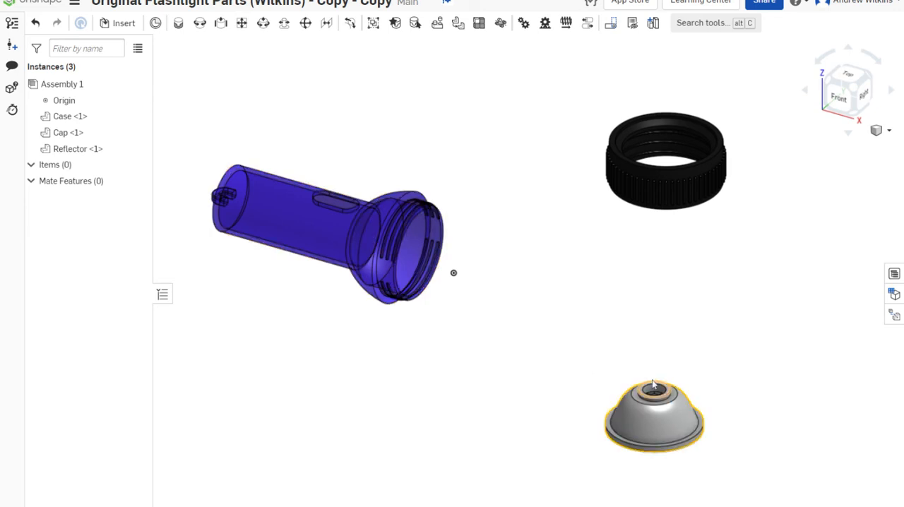
pyautogui.click(664, 433)
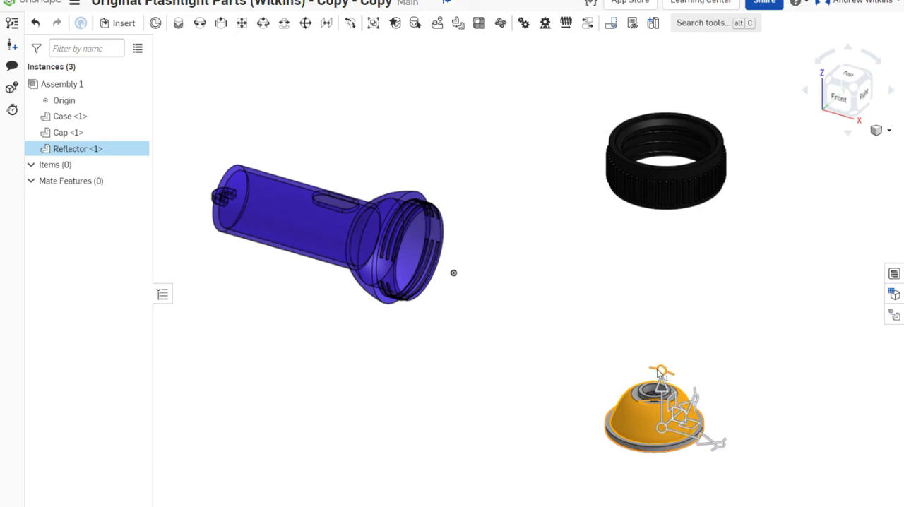
pyautogui.moveTo(657, 368); pyautogui.dragTo(587, 415)
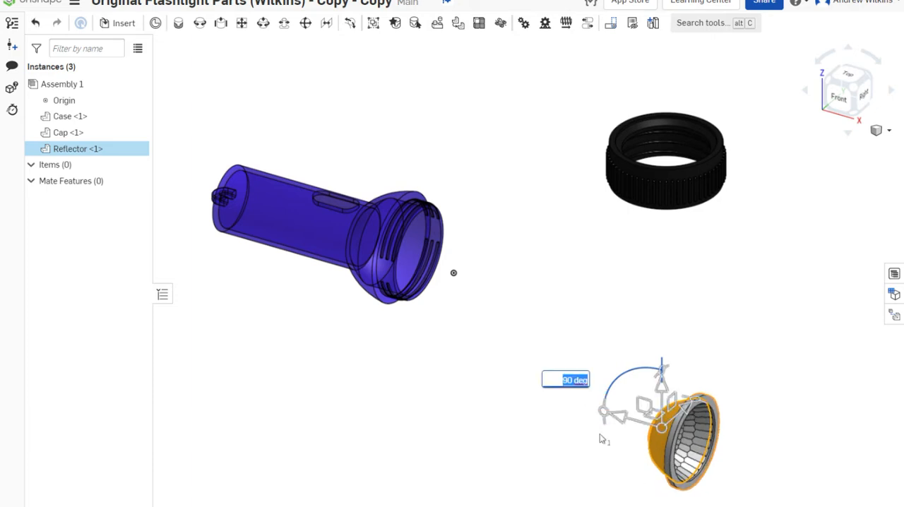
pyautogui.click(742, 334)
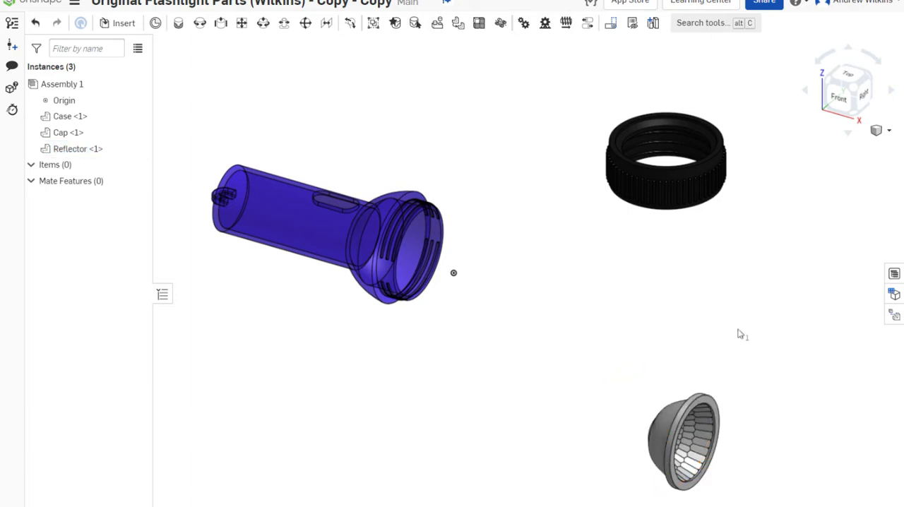
# Rotate the cap 90 degrees so its axis runs parallel to the case's axis
pyautogui.click(671, 184)
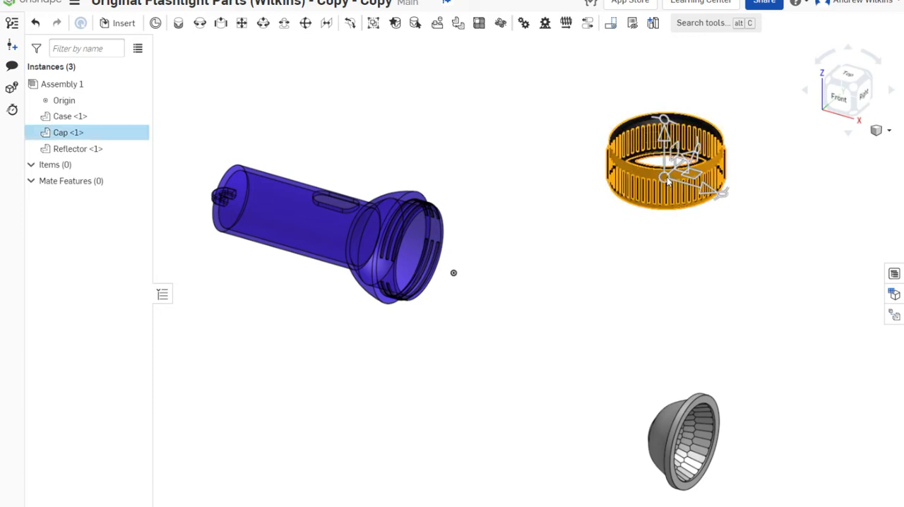
pyautogui.moveTo(665, 124); pyautogui.dragTo(707, 205)
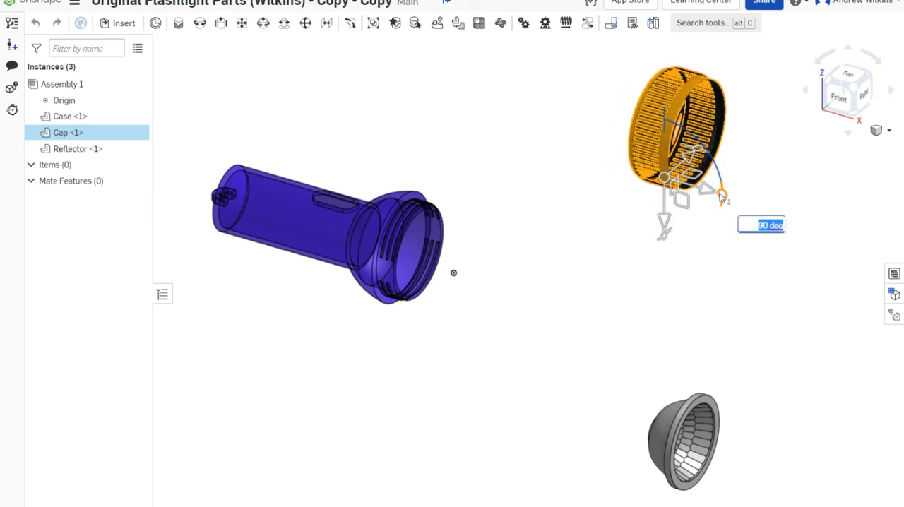
pyautogui.click(722, 293)
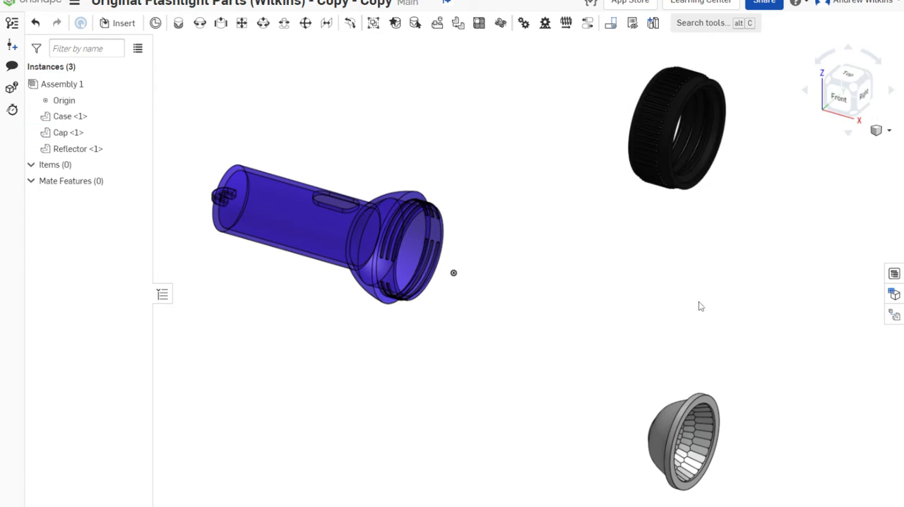
# Move the reflector close to the open end of the case
pyautogui.scroll(5, 706, 181)
pyautogui.scroll(-10, 706, 182)
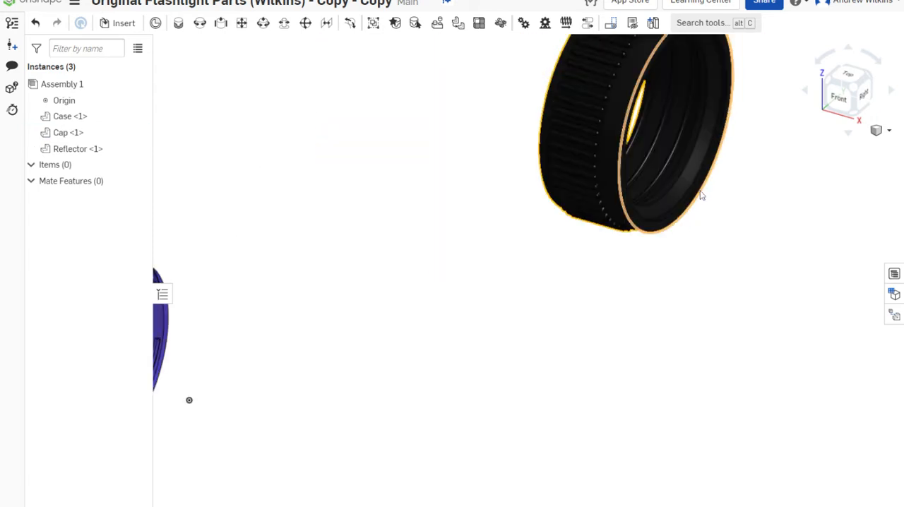
pyautogui.moveTo(642, 335); pyautogui.dragTo(617, 203, button='middle')
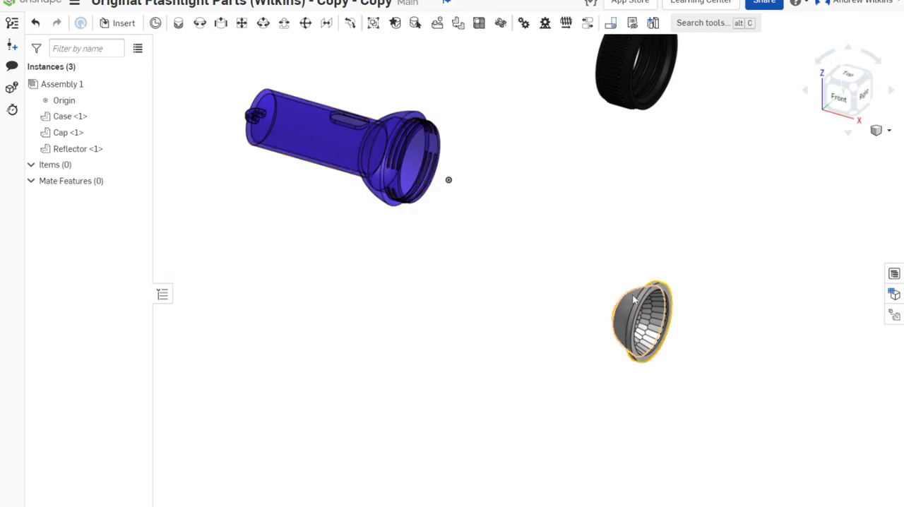
pyautogui.moveTo(595, 259); pyautogui.dragTo(518, 182)
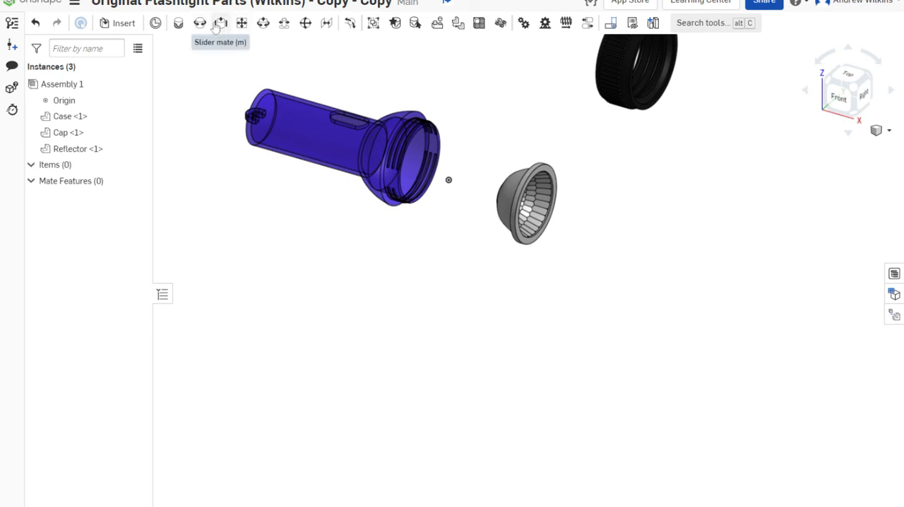
# Start a Fastened mate with the centre of the reflector rim's back face as the first mate connector
pyautogui.click(181, 23)
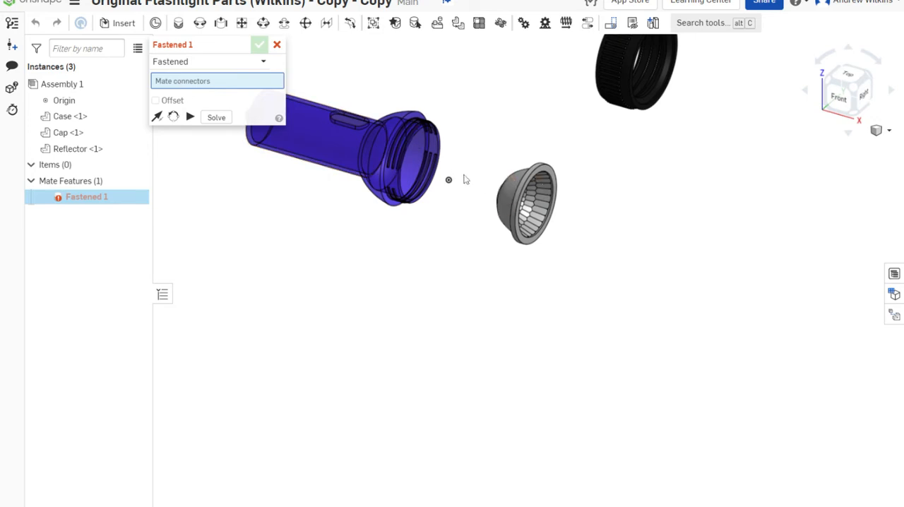
pyautogui.moveTo(495, 162); pyautogui.dragTo(521, 178, button='right')
pyautogui.scroll(5, 477, 135)
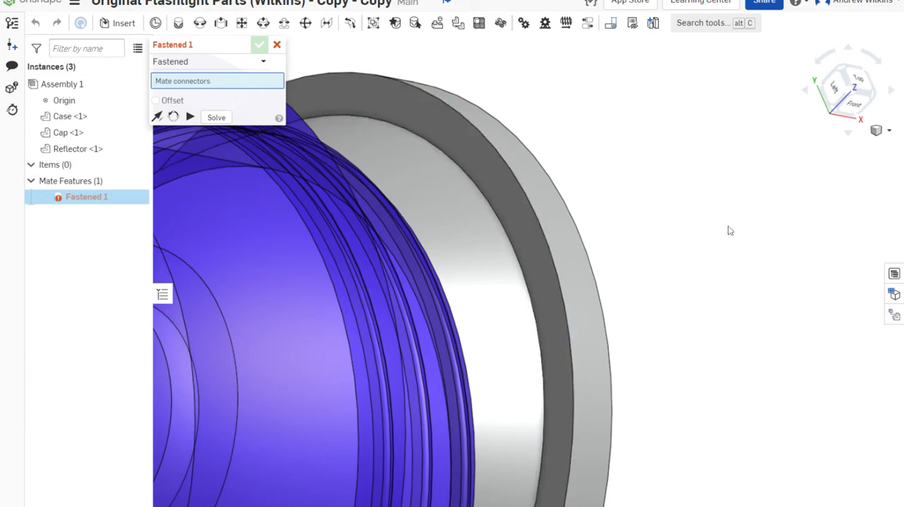
pyautogui.click(479, 161)
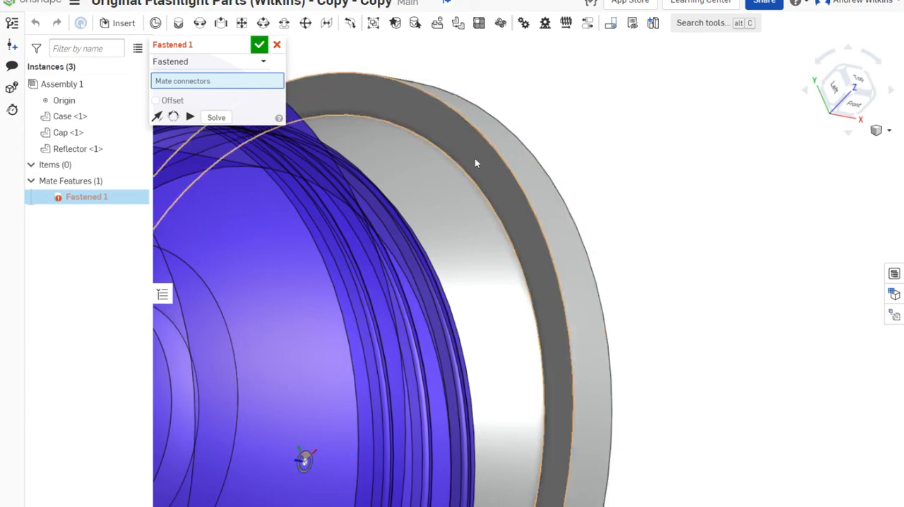
# Set the centre of the case's open front rim as the second connector of the Fastened mate
pyautogui.scroll(-3, 755, 242)
pyautogui.moveTo(755, 239); pyautogui.dragTo(730, 289, button='right')
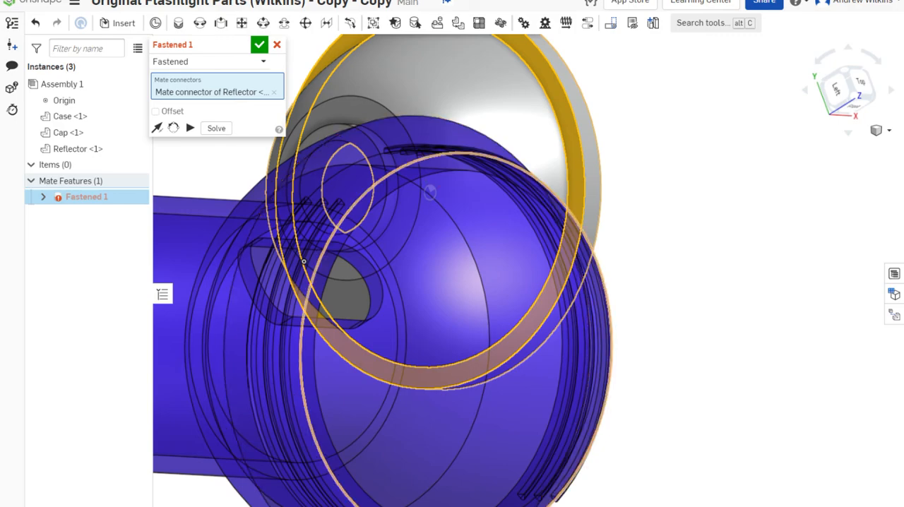
pyautogui.scroll(5, 557, 497)
pyautogui.scroll(-4, 557, 498)
pyautogui.moveTo(624, 482); pyautogui.dragTo(664, 245, button='right')
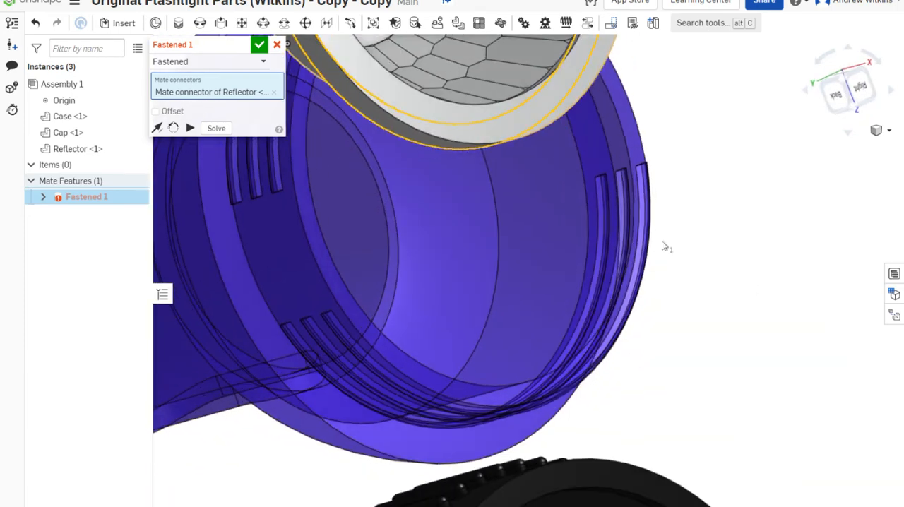
pyautogui.click(633, 140)
# Try flipping the mate's primary axis and back, enable the offset option, inspect the reflector's seating, and disable the offset again
pyautogui.moveTo(737, 332); pyautogui.dragTo(755, 381, button='right')
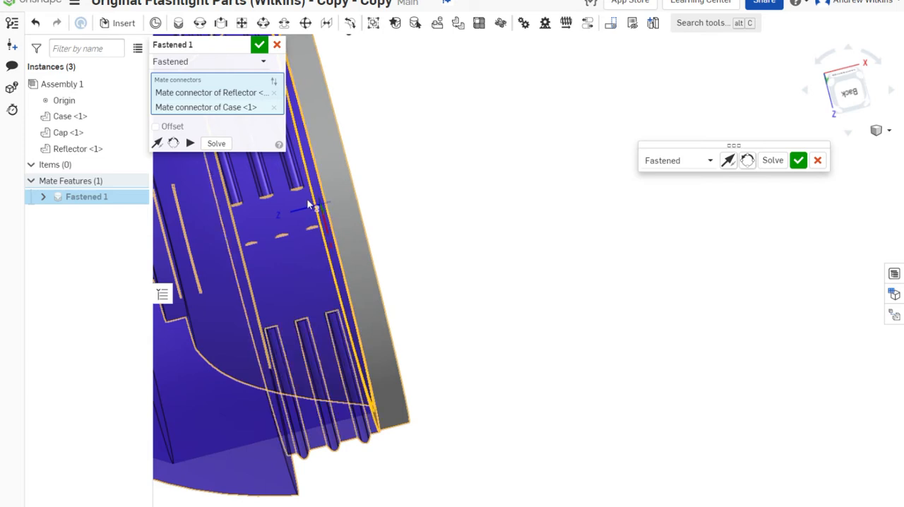
pyautogui.click(157, 144)
pyautogui.click(157, 143)
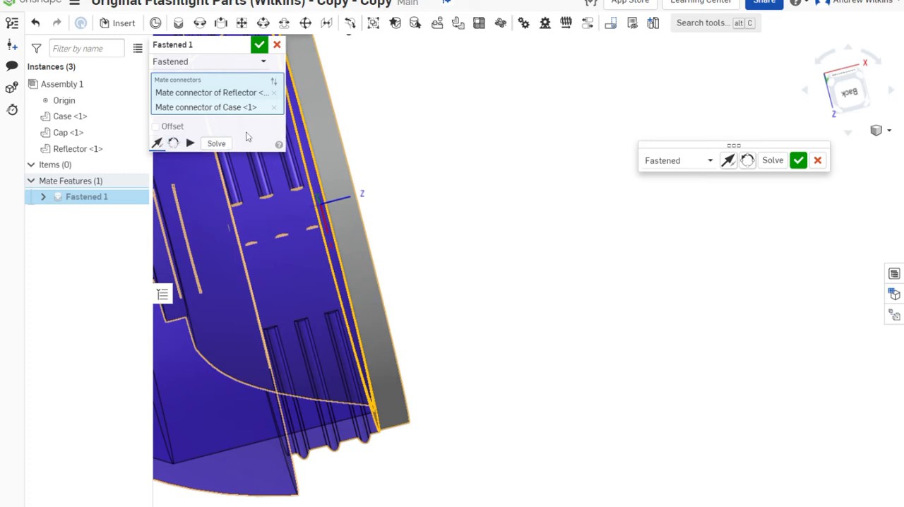
pyautogui.click(170, 127)
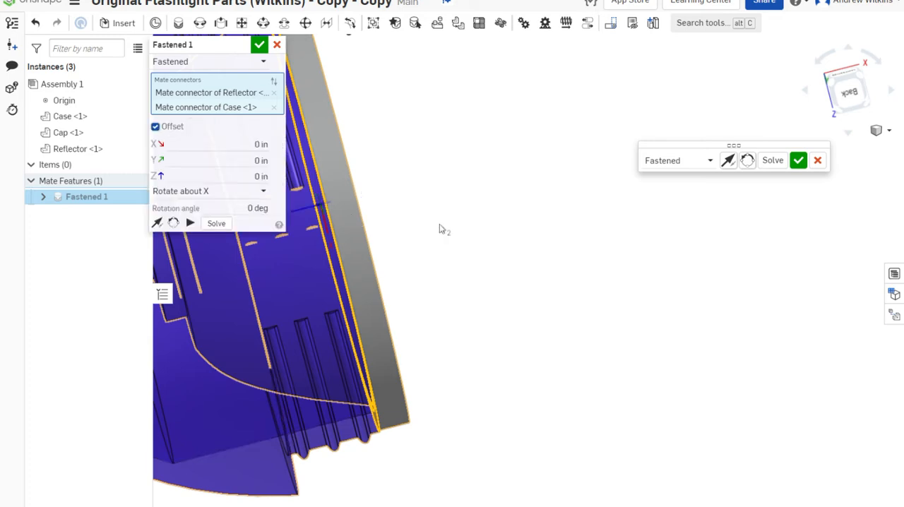
pyautogui.moveTo(444, 228); pyautogui.dragTo(593, 246, button='middle')
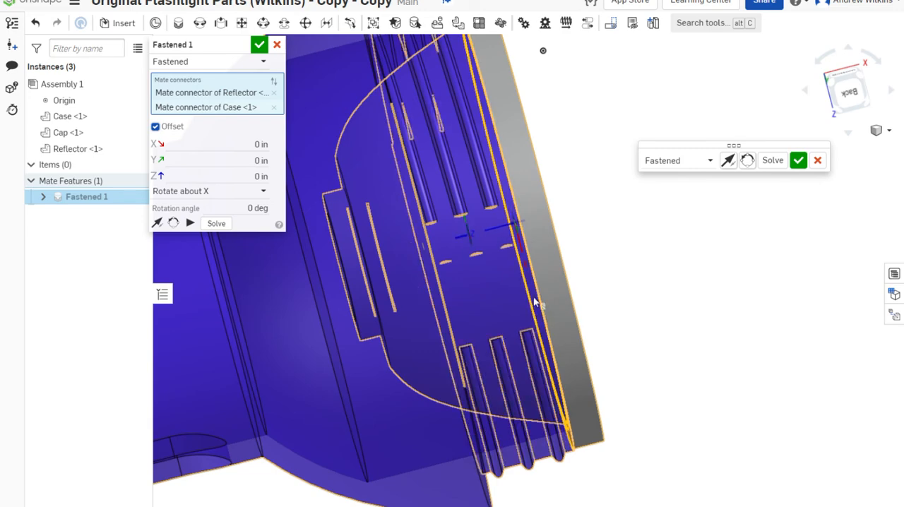
pyautogui.moveTo(521, 258); pyautogui.dragTo(601, 258, button='right')
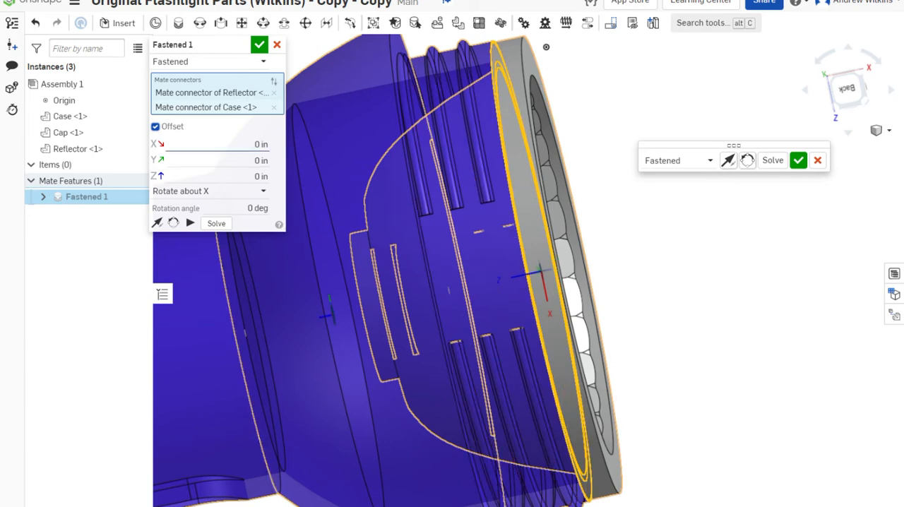
pyautogui.click(155, 126)
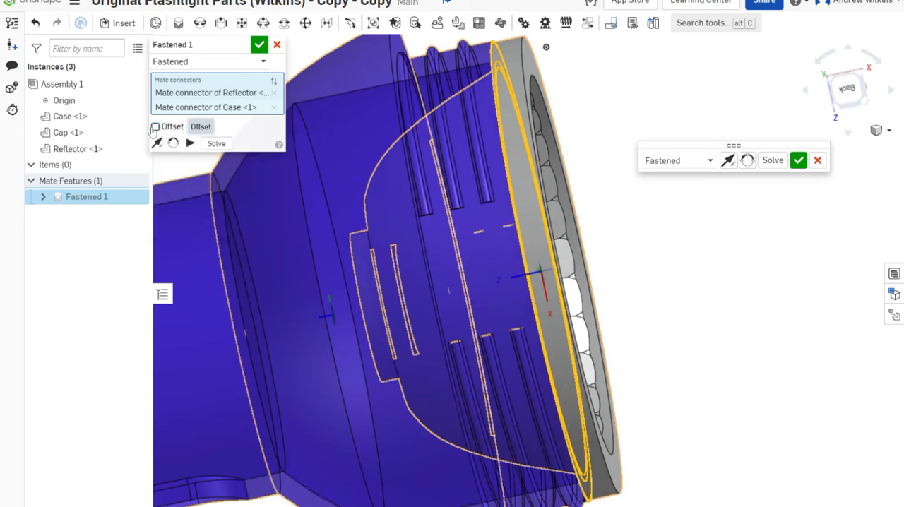
# Accept the Fastened mate between reflector and case, and leave the mate command without adding another mate
pyautogui.click(798, 161)
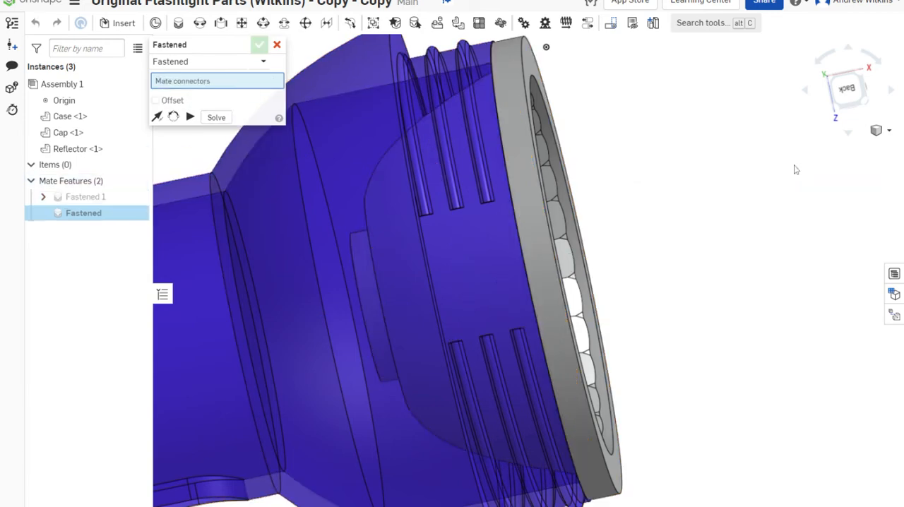
pyautogui.scroll(-5, 691, 262)
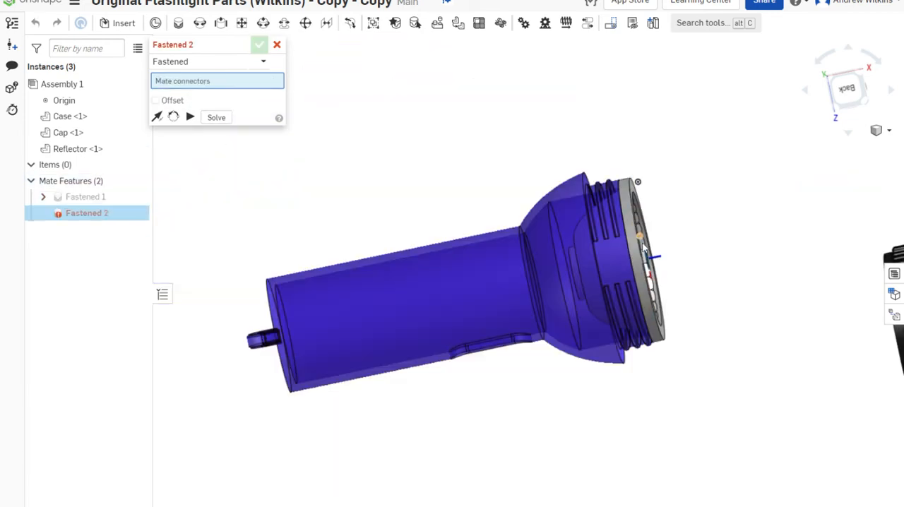
pyautogui.moveTo(638, 240); pyautogui.dragTo(621, 212, button='right')
pyautogui.click(277, 44)
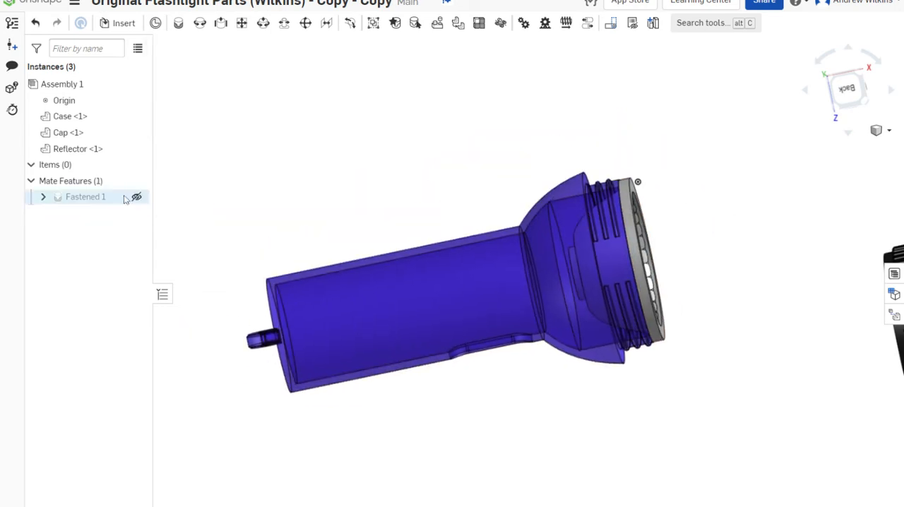
# Delete the Fastened mate between reflector and case, and pull the reflector clear of the case
pyautogui.rightClick(92, 199)
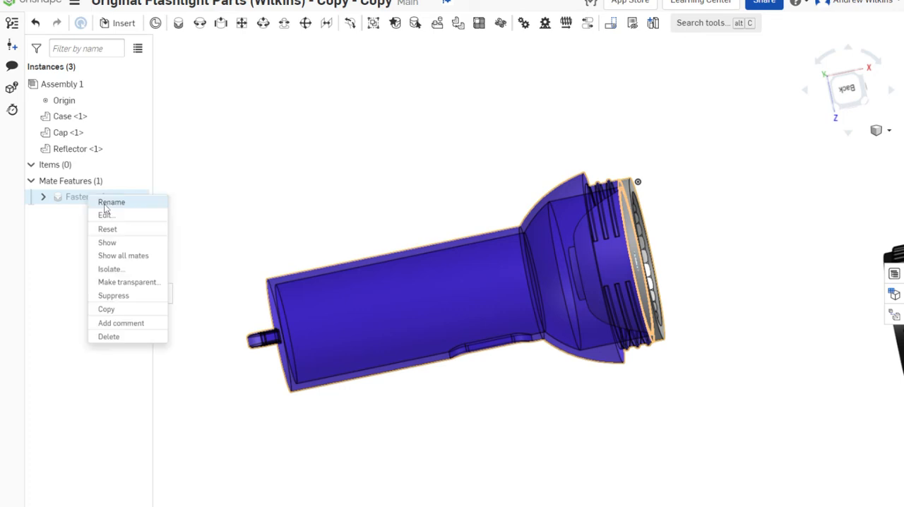
pyautogui.click(121, 336)
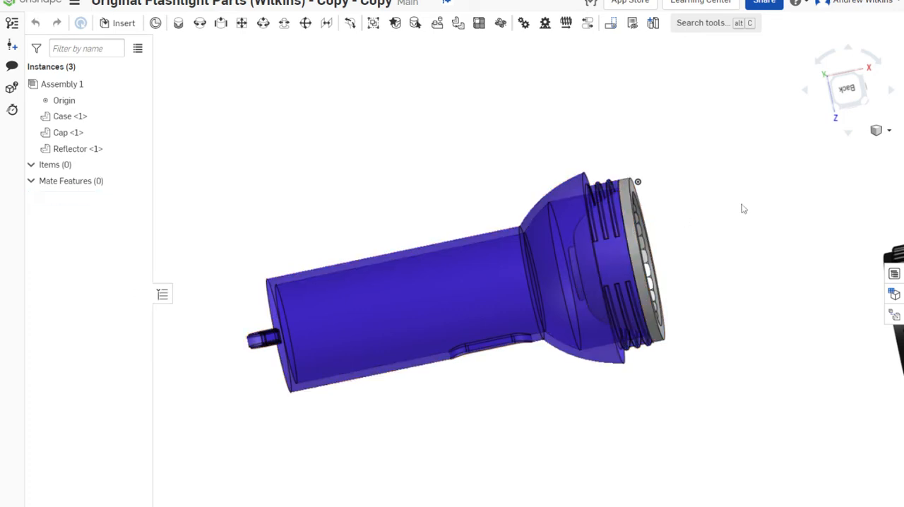
pyautogui.moveTo(742, 205); pyautogui.dragTo(790, 196)
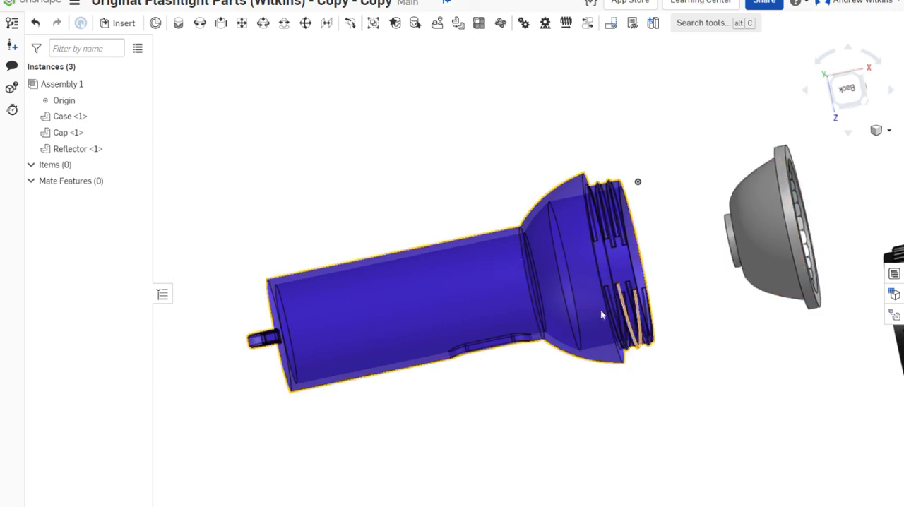
# Fix the case in place so it stays stationary in the assembly
pyautogui.scroll(-4, 575, 372)
pyautogui.scroll(3, 594, 391)
pyautogui.moveTo(609, 424); pyautogui.dragTo(583, 323, button='right')
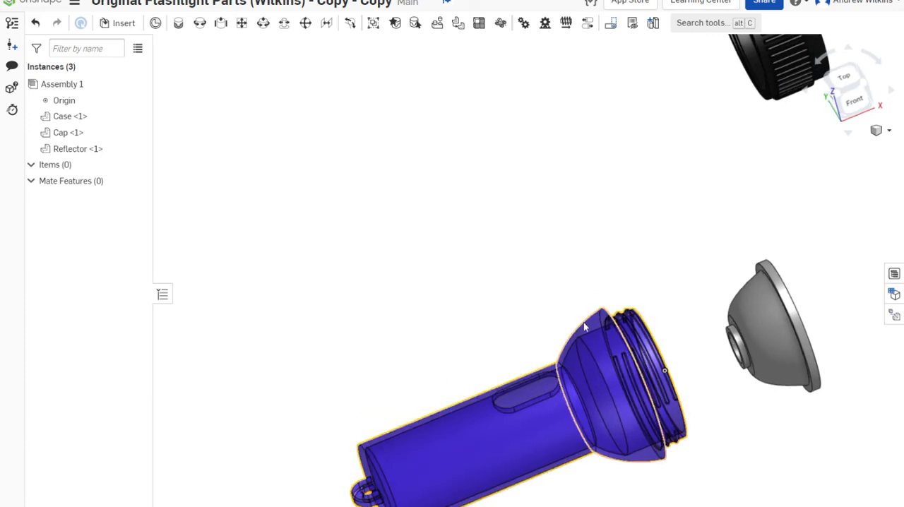
pyautogui.rightClick(422, 460)
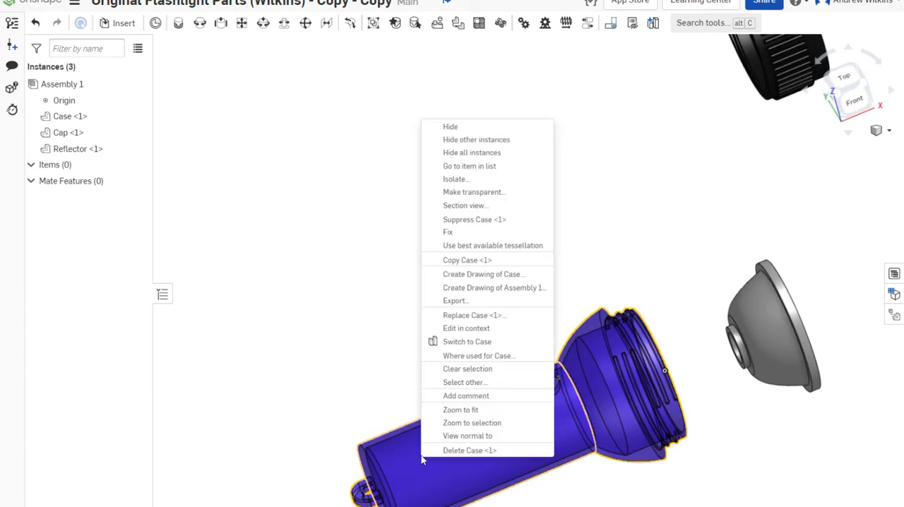
pyautogui.click(464, 231)
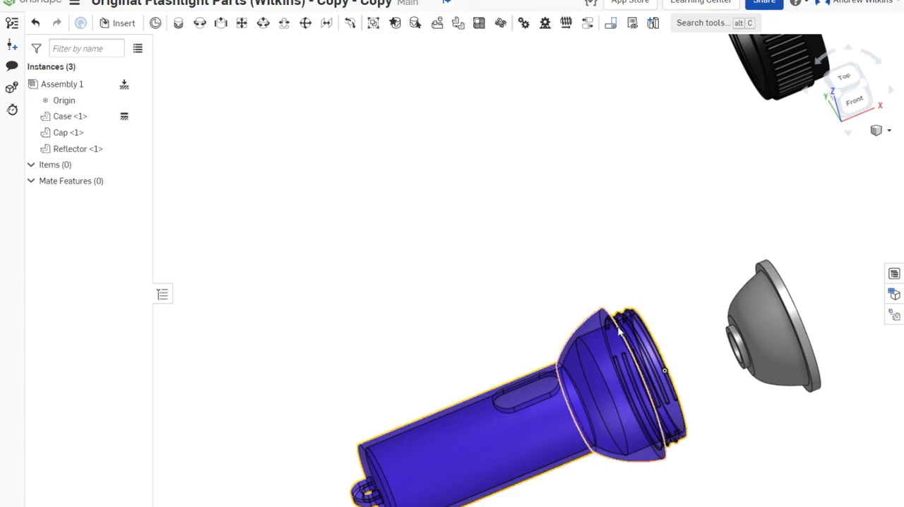
# Start a Slider mate with the centre of the reflector rim's back face as the first mate connector
pyautogui.scroll(-5, 668, 361)
pyautogui.moveTo(706, 436); pyautogui.dragTo(585, 330, button='middle')
pyautogui.moveTo(585, 331); pyautogui.dragTo(564, 321, button='right')
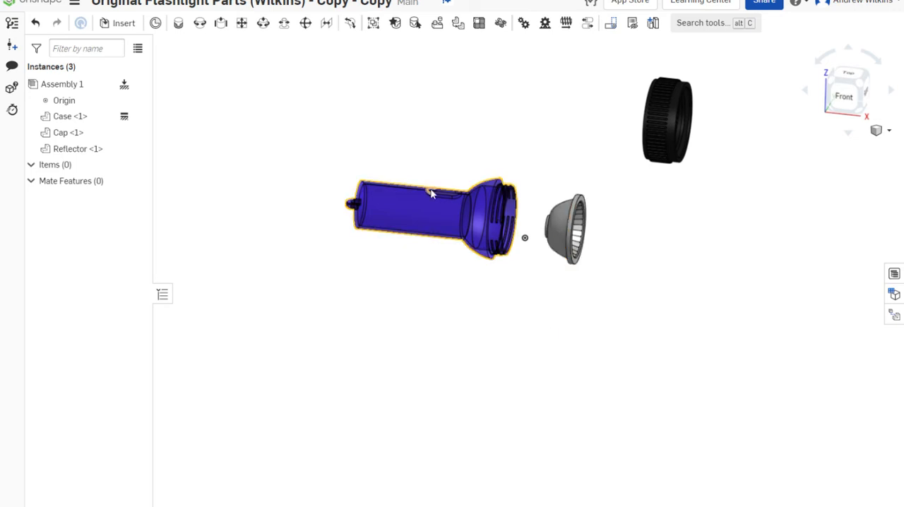
pyautogui.click(221, 23)
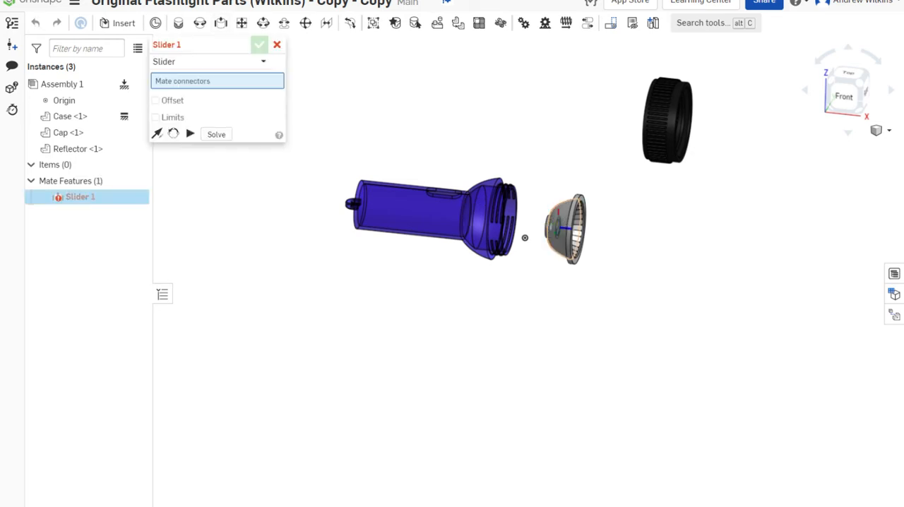
pyautogui.moveTo(525, 238); pyautogui.dragTo(581, 261, button='right')
pyautogui.scroll(6, 580, 215)
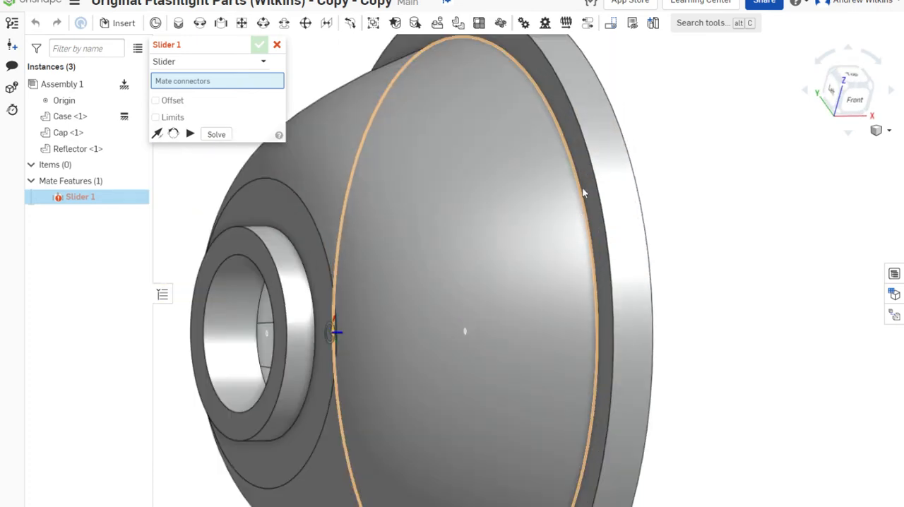
pyautogui.click(584, 192)
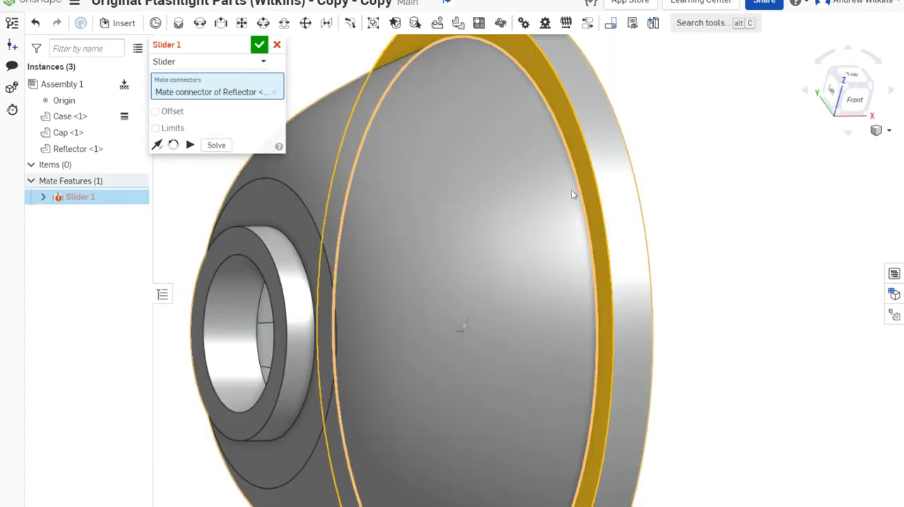
# Set the centre of the case's open front rim as the second connector of the Slider mate and inspect the seating
pyautogui.moveTo(375, 294); pyautogui.dragTo(319, 286, button='right')
pyautogui.scroll(-3, 322, 287)
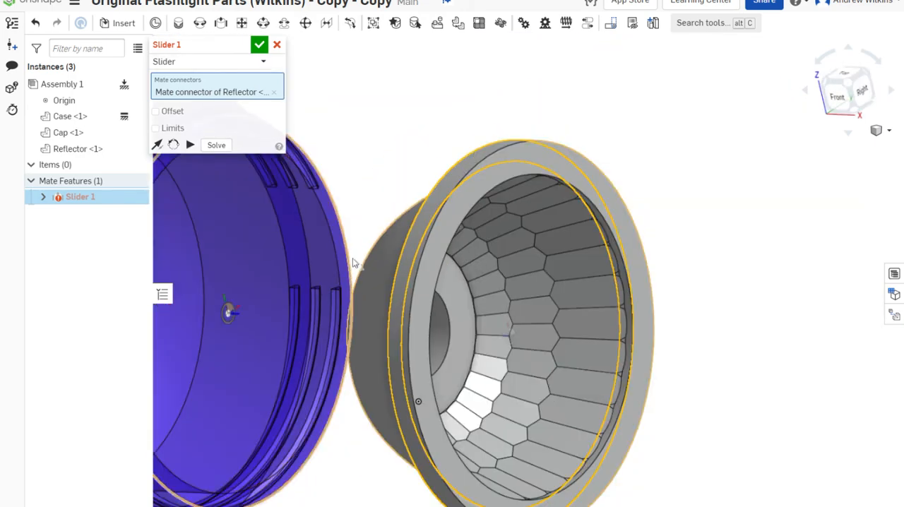
pyautogui.scroll(5, 353, 259)
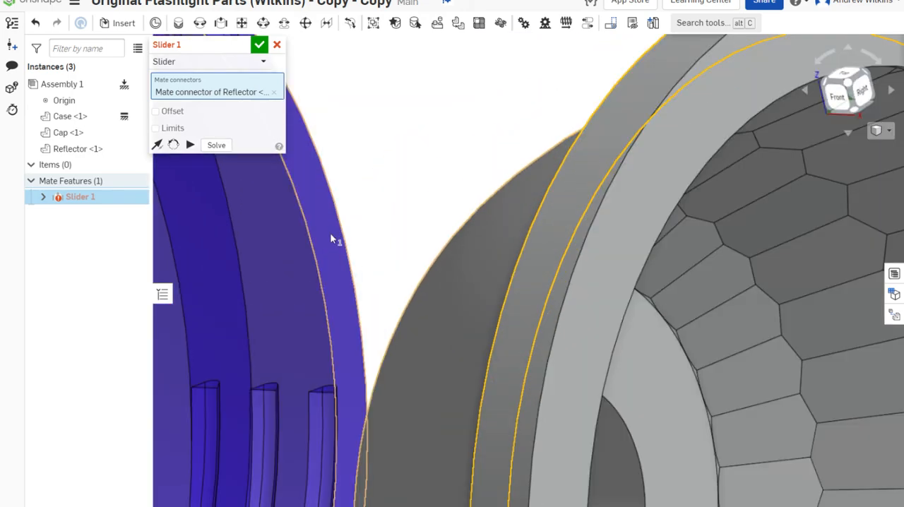
pyautogui.click(330, 232)
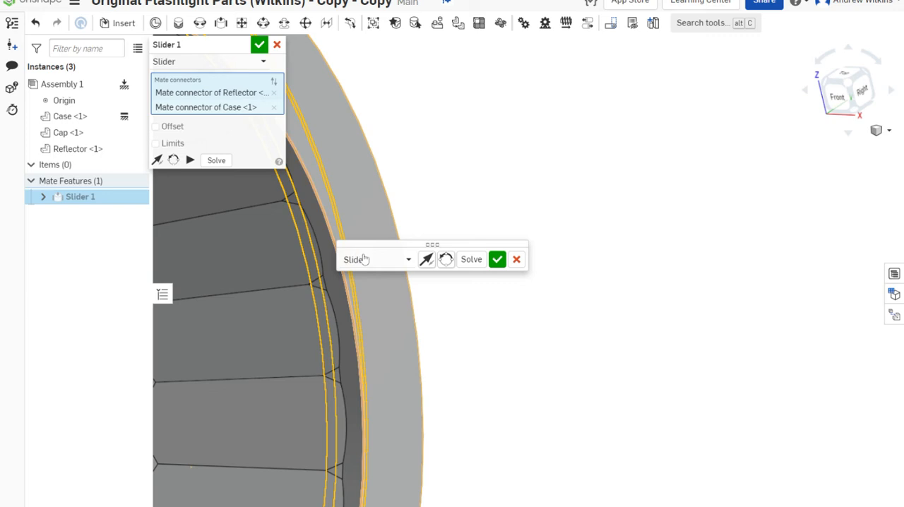
pyautogui.scroll(-8, 511, 377)
pyautogui.moveTo(521, 372); pyautogui.dragTo(546, 362, button='right')
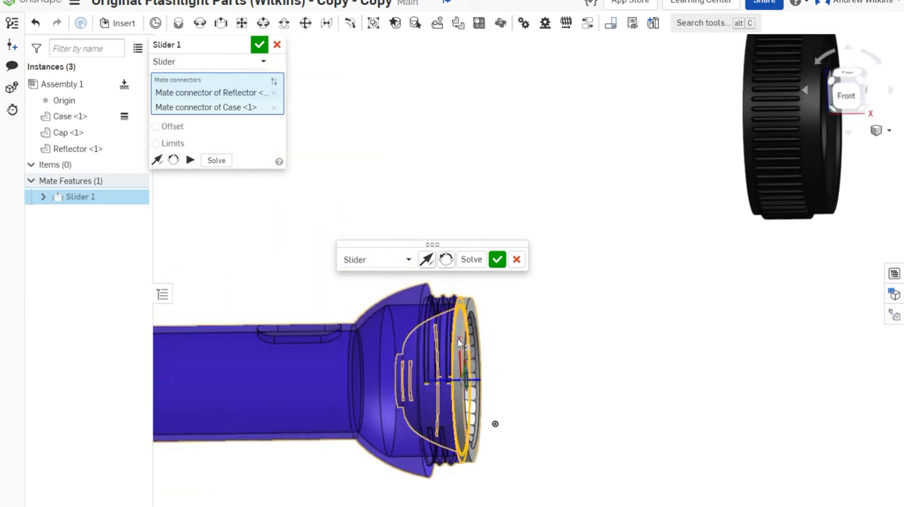
pyautogui.moveTo(460, 343); pyautogui.dragTo(459, 317)
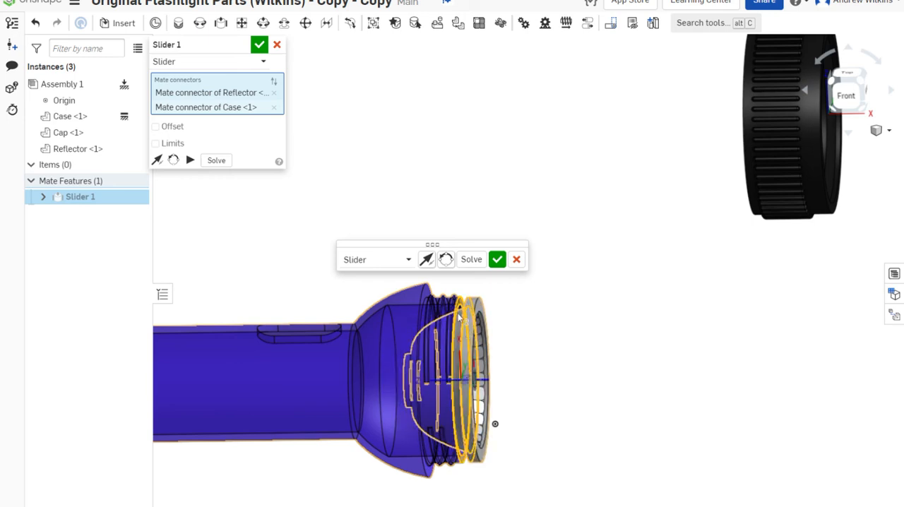
# Enable limits on the Slider mate and set the maximum Z distance to 0 in
pyautogui.click(156, 143)
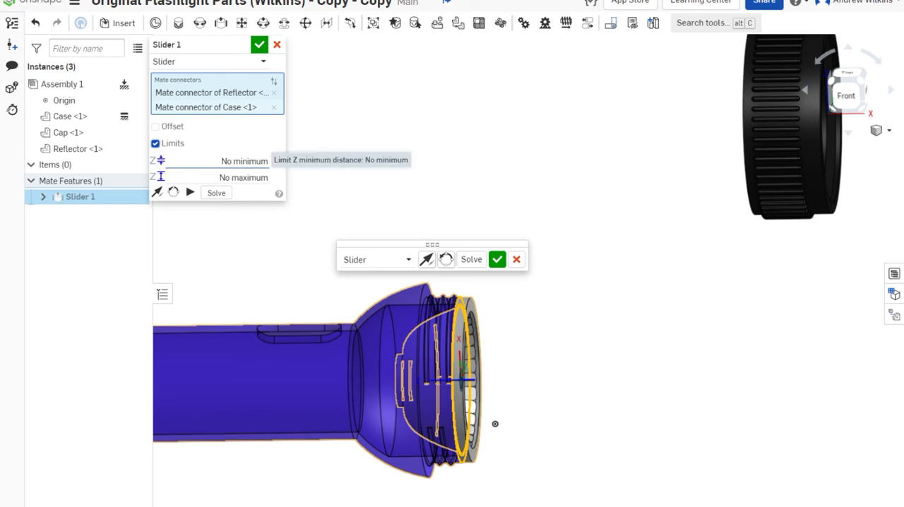
pyautogui.scroll(5, 456, 392)
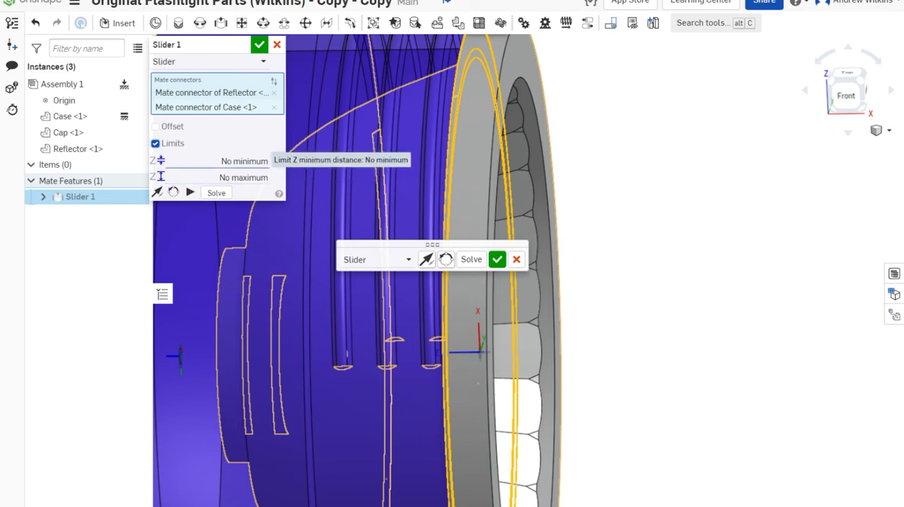
pyautogui.click(161, 177)
pyautogui.write('0')
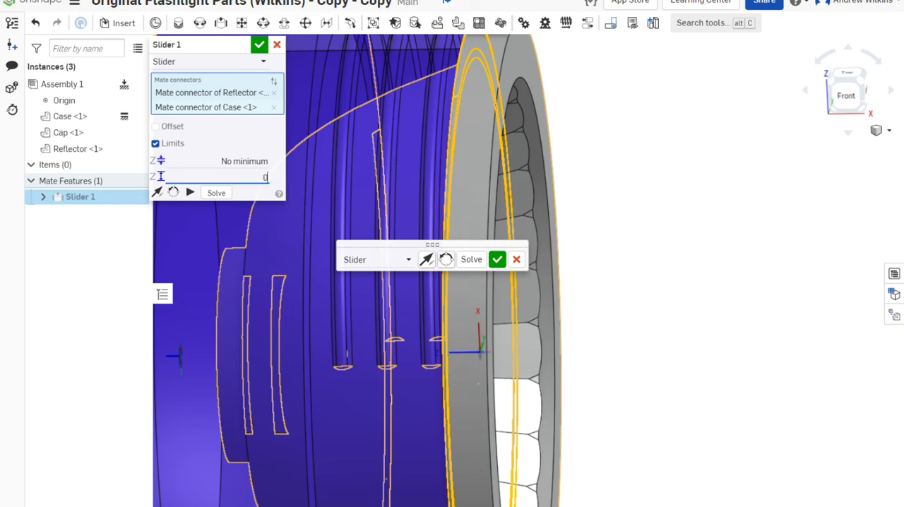
pyautogui.press('Tab')
# Set the Slider mate's minimum Z distance to -1 in and accept the mate
pyautogui.click(245, 161)
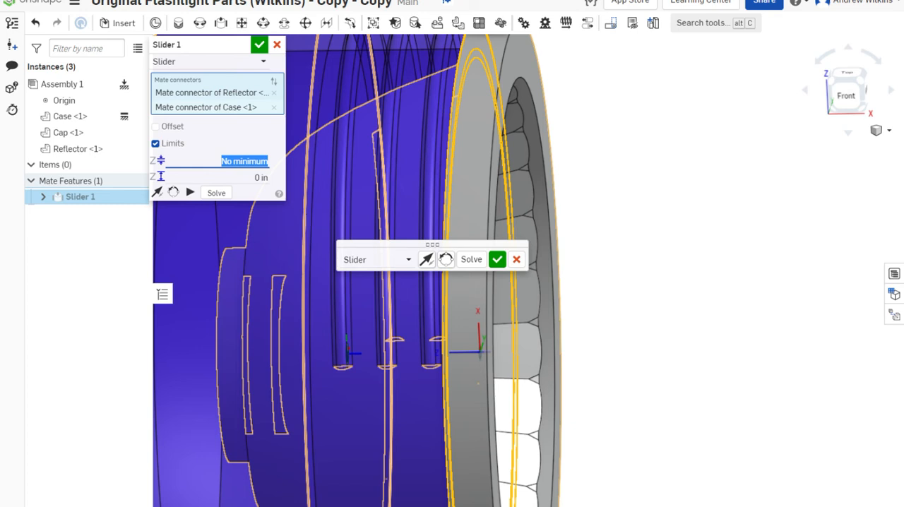
pyautogui.press('BackSpace')
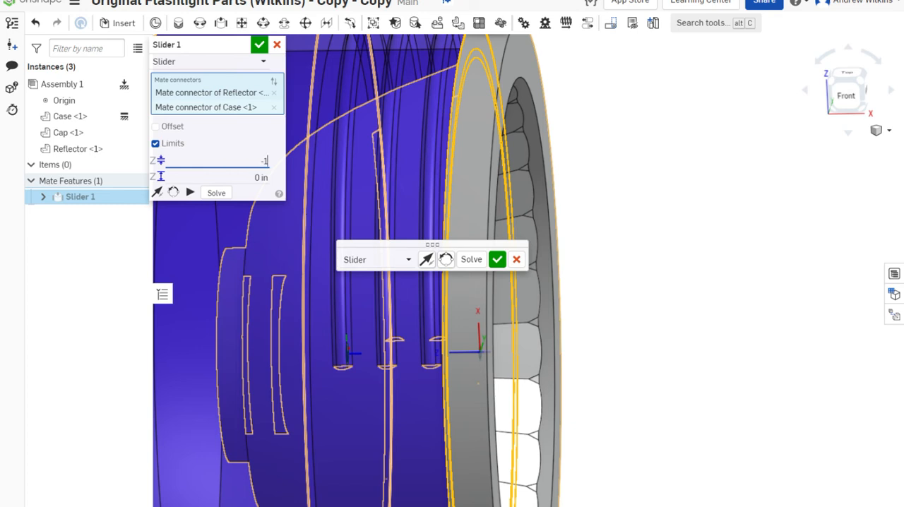
pyautogui.write('-1')
pyautogui.press('Tab')
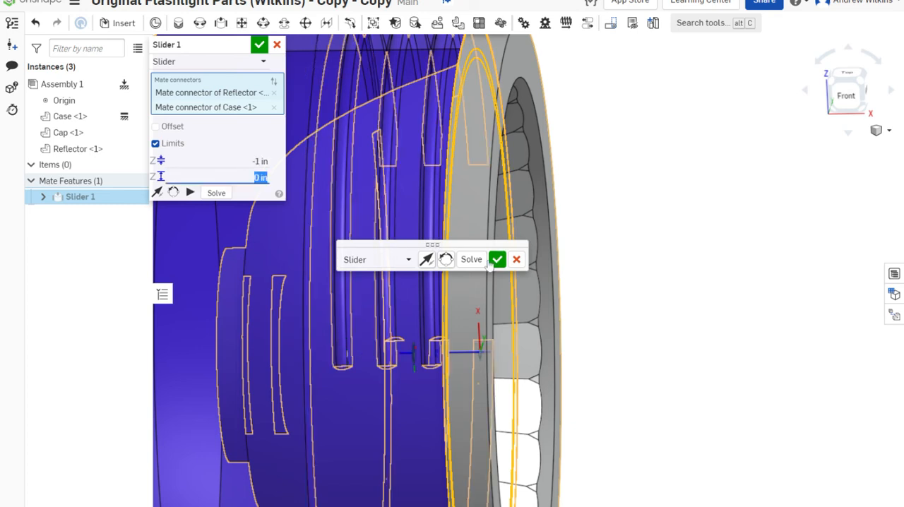
pyautogui.click(497, 260)
# Test the reflector's sliding travel in and out of the case, then leave the mate command without adding another mate
pyautogui.scroll(-5, 587, 304)
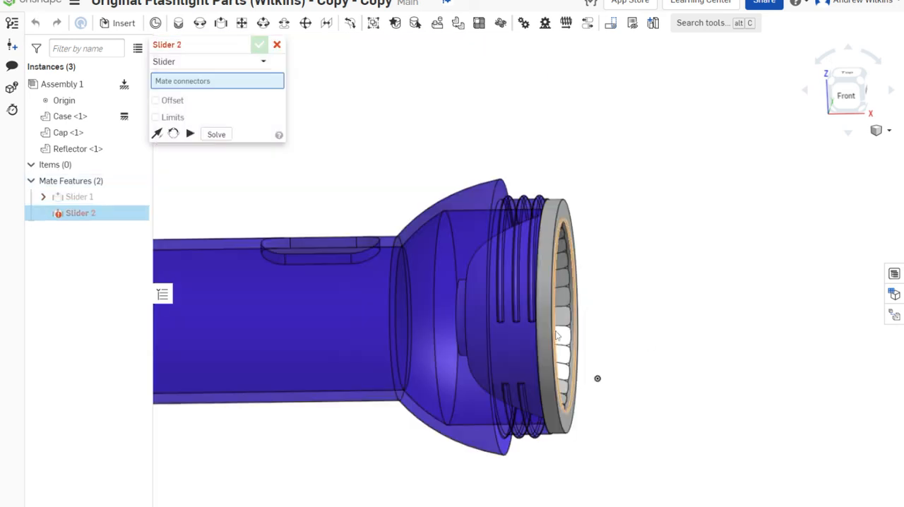
pyautogui.moveTo(564, 337); pyautogui.dragTo(463, 345)
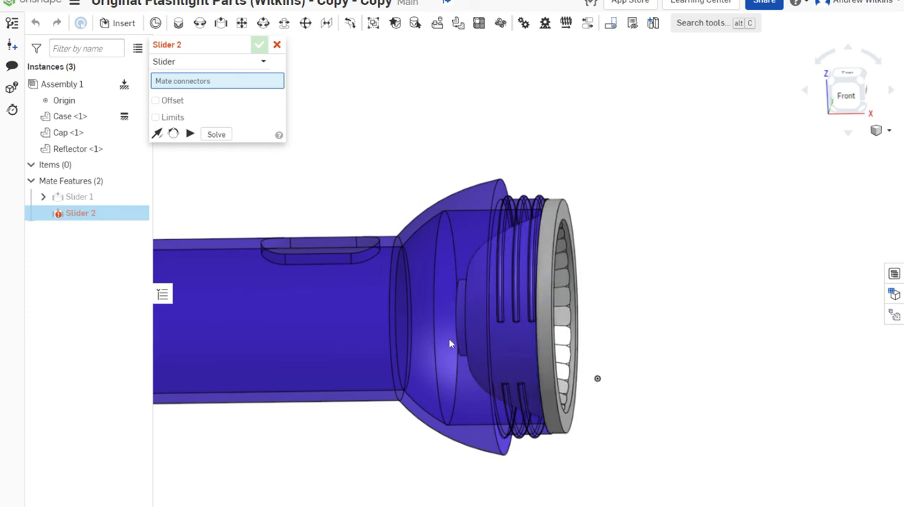
pyautogui.moveTo(593, 337); pyautogui.dragTo(896, 339)
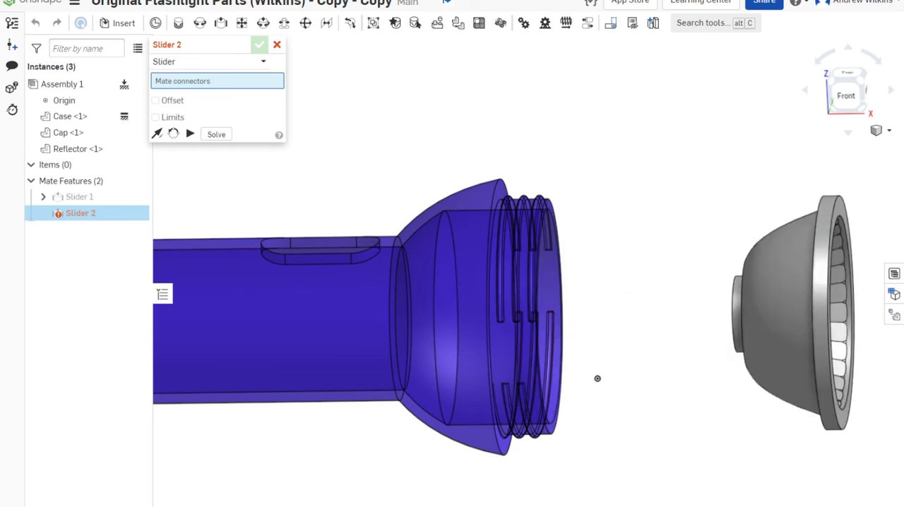
pyautogui.moveTo(755, 343); pyautogui.dragTo(544, 310)
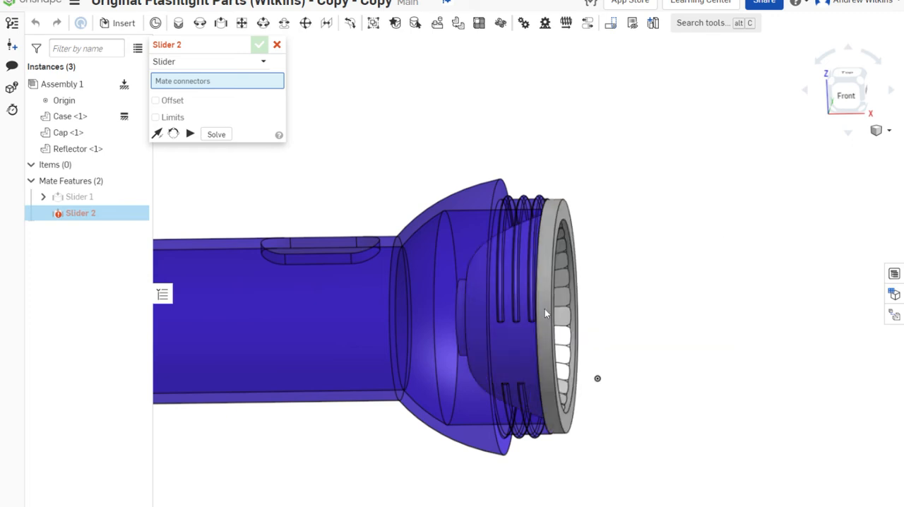
pyautogui.click(277, 46)
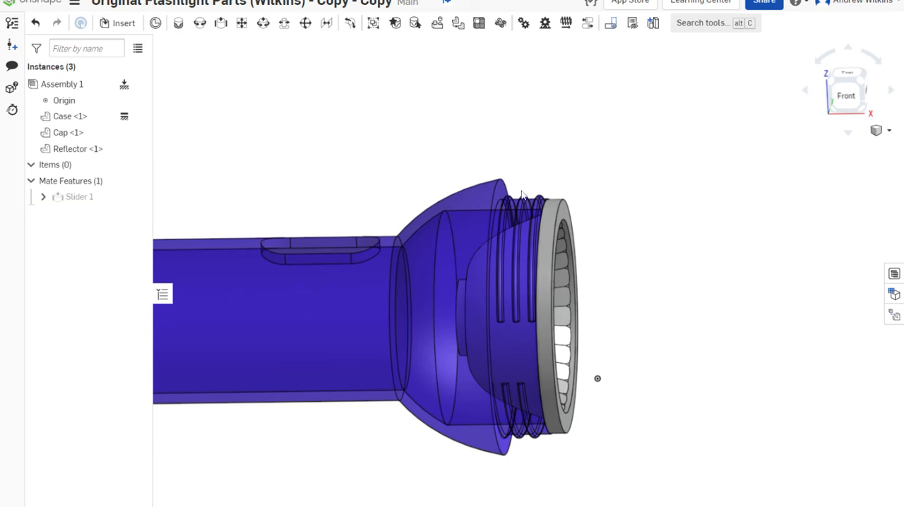
# Start a Cylindrical mate with the centre of the cap's inner ledge face as the first mate connector
pyautogui.scroll(-5, 526, 195)
pyautogui.moveTo(732, 281); pyautogui.dragTo(625, 375, button='middle')
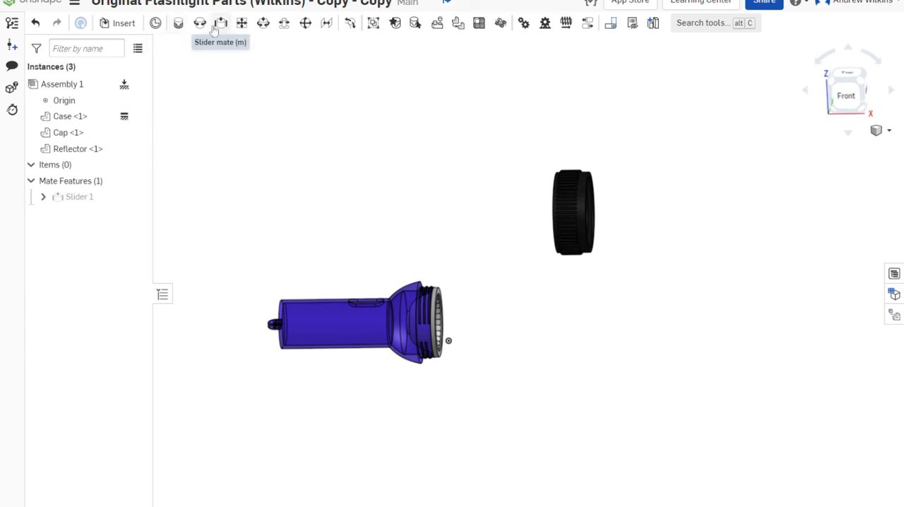
pyautogui.click(262, 23)
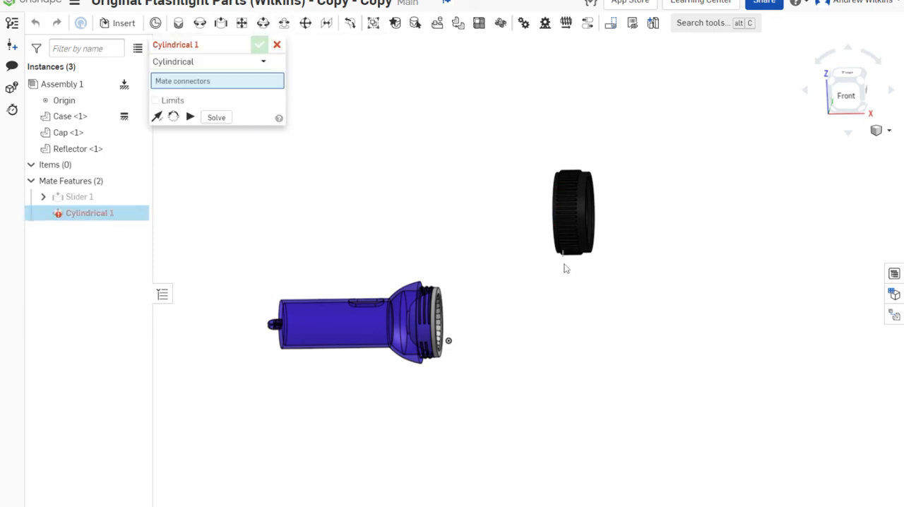
pyautogui.moveTo(509, 260); pyautogui.dragTo(544, 256, button='right')
pyautogui.scroll(6, 495, 213)
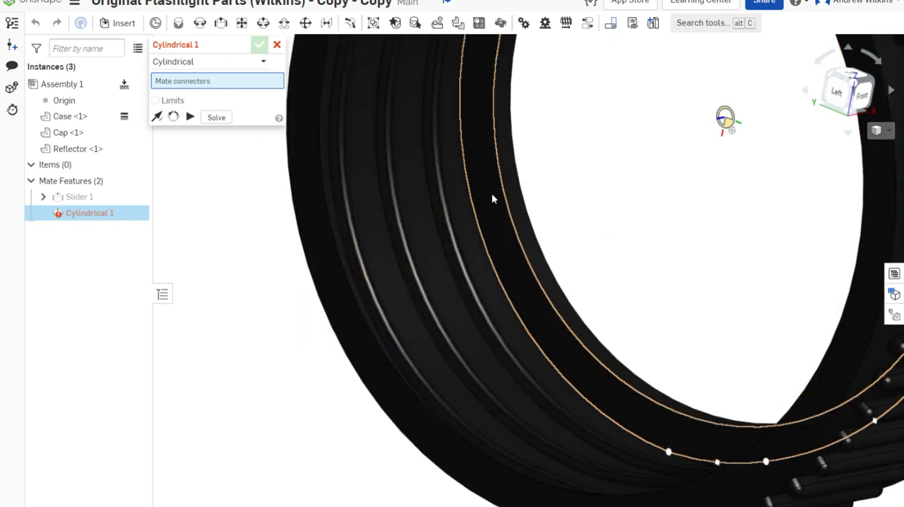
pyautogui.click(492, 199)
# Set the centre of the reflector rim's front face as the second connector of the Cylindrical mate
pyautogui.scroll(-5, 492, 198)
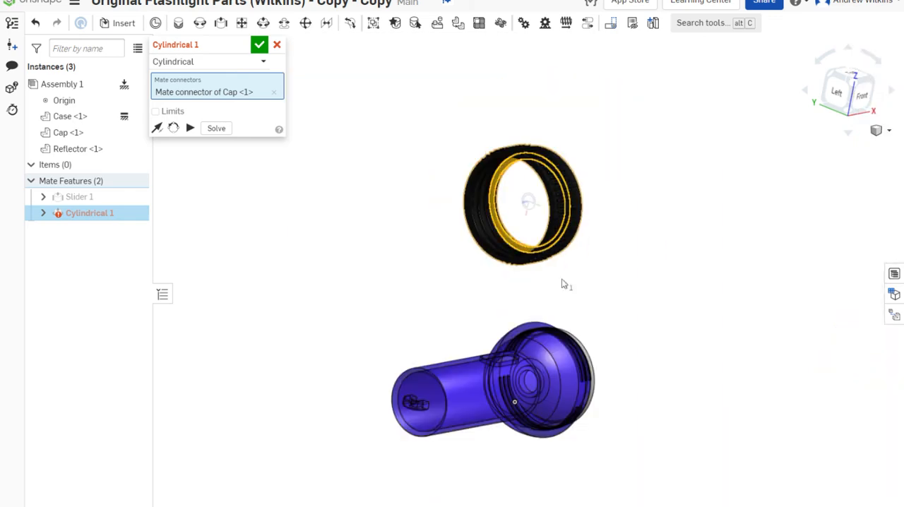
pyautogui.moveTo(563, 284); pyautogui.dragTo(503, 351, button='right')
pyautogui.scroll(4, 500, 344)
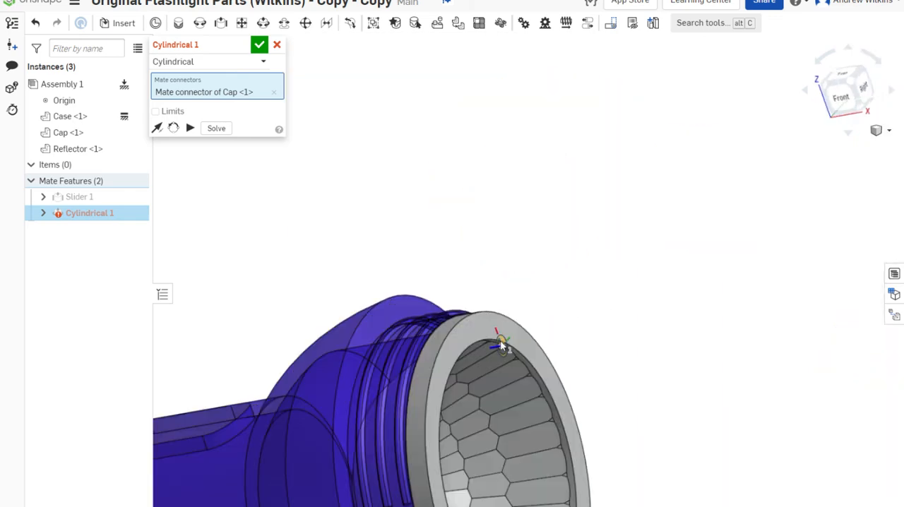
pyautogui.scroll(3, 471, 332)
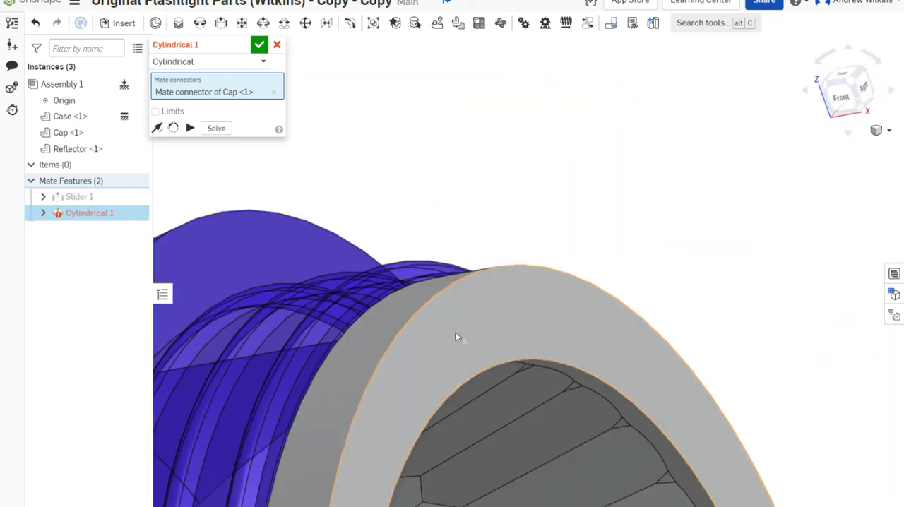
pyautogui.click(463, 332)
pyautogui.scroll(-5, 464, 332)
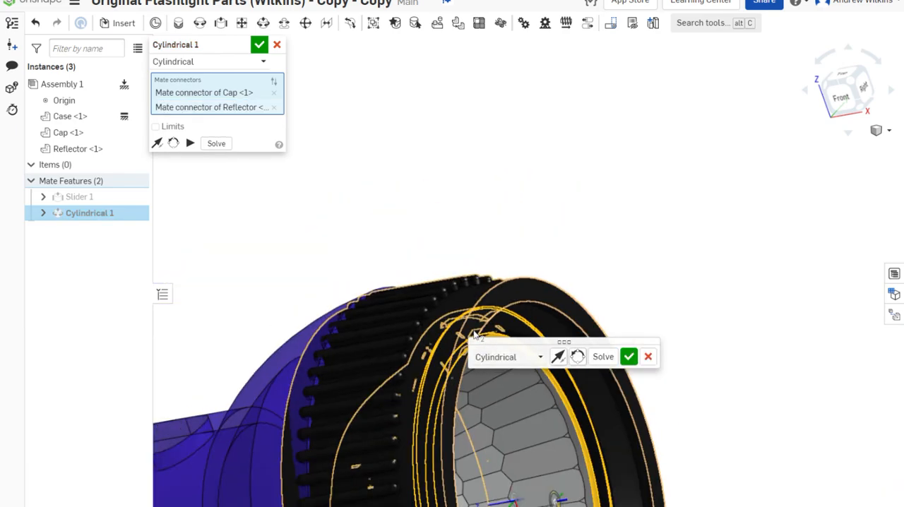
# Enable limits on the Cylindrical mate between cap and reflector, set the maximum Z distance to 0 in and accept the mate
pyautogui.moveTo(584, 259)
pyautogui.mouseDown(button='right')
pyautogui.moveTo(607, 258)
pyautogui.moveTo(594, 259)
pyautogui.mouseUp(button='right')
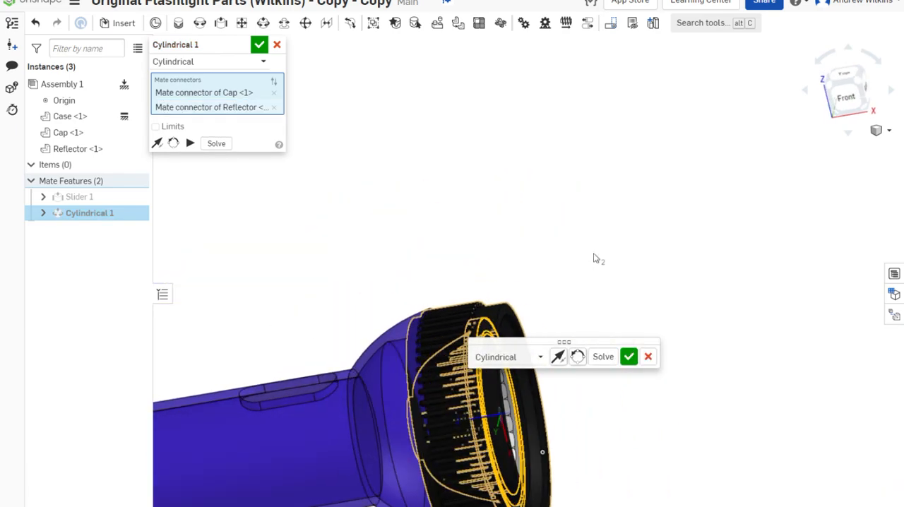
pyautogui.click(155, 126)
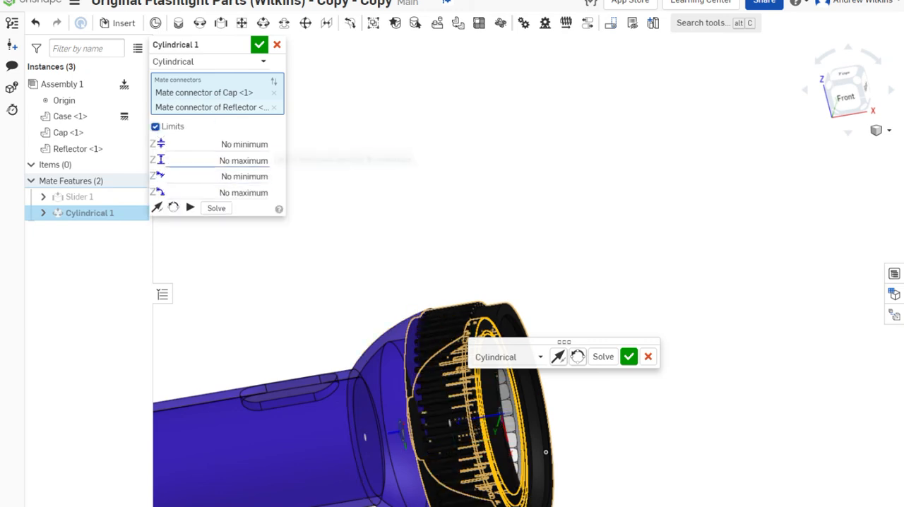
pyautogui.click(161, 160)
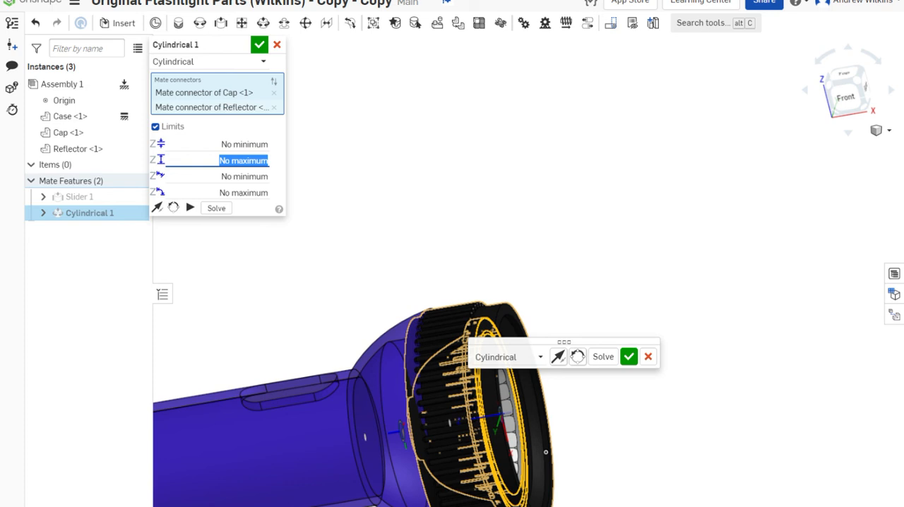
pyautogui.write('0')
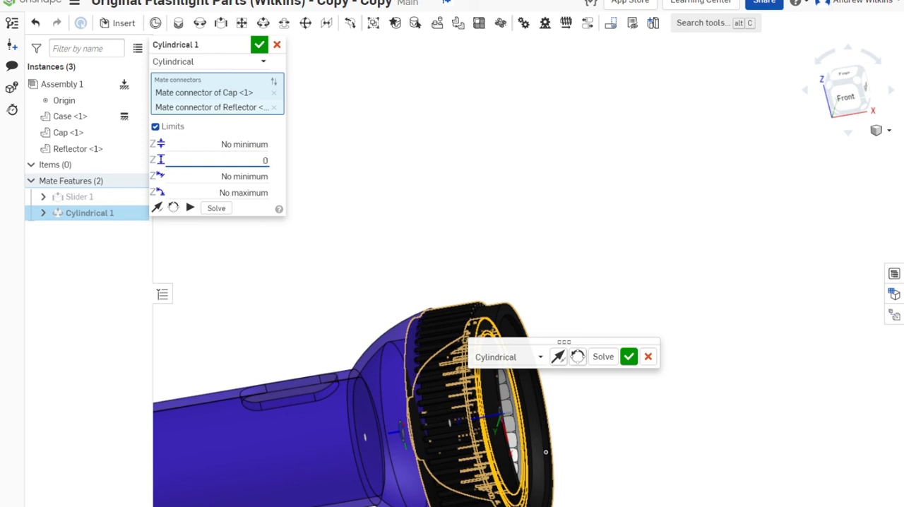
pyautogui.hotkey('shift', 'Tab')
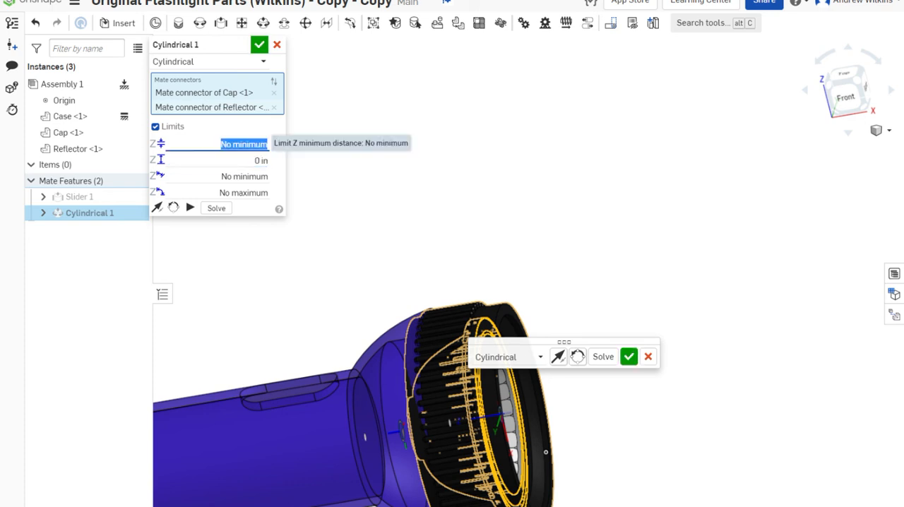
pyautogui.click(259, 45)
# Test the limited motion by pulling the cap and reflector out of the case, then pushing the cap back against the reflector
pyautogui.scroll(-3, 552, 330)
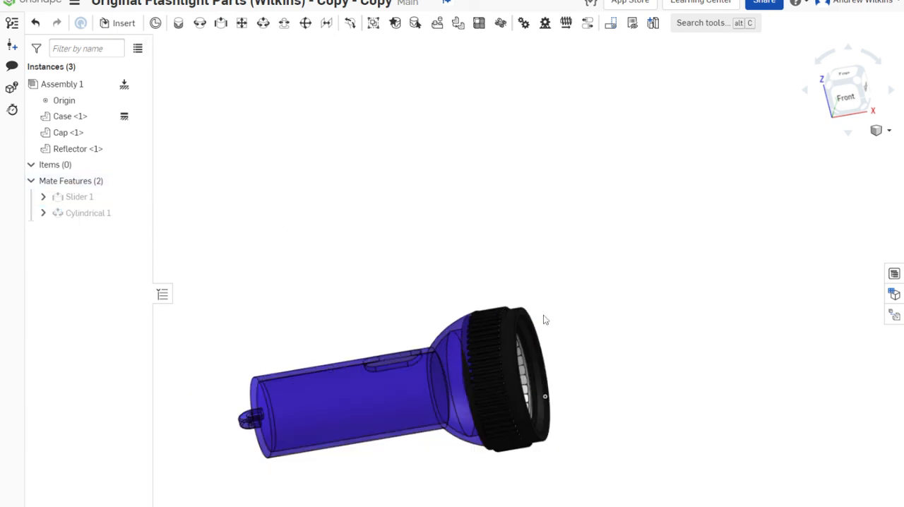
pyautogui.moveTo(510, 351); pyautogui.dragTo(802, 318)
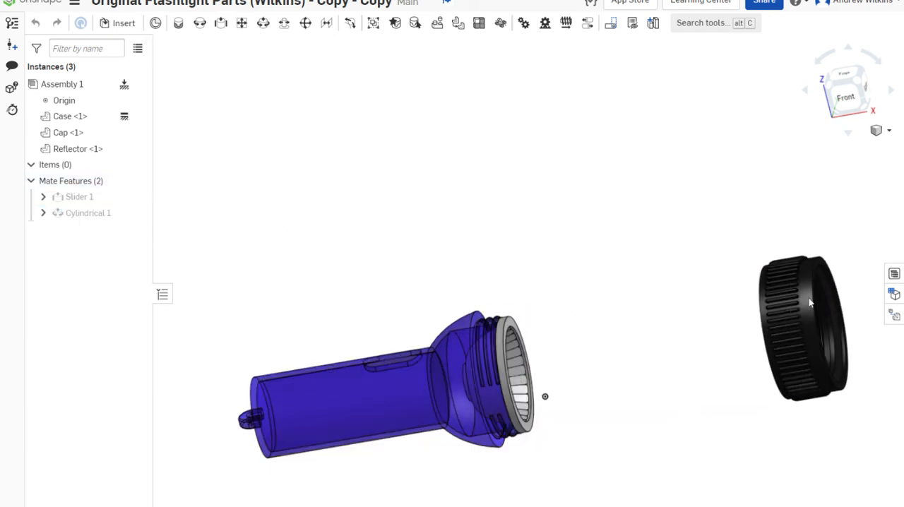
pyautogui.moveTo(503, 363); pyautogui.dragTo(684, 346)
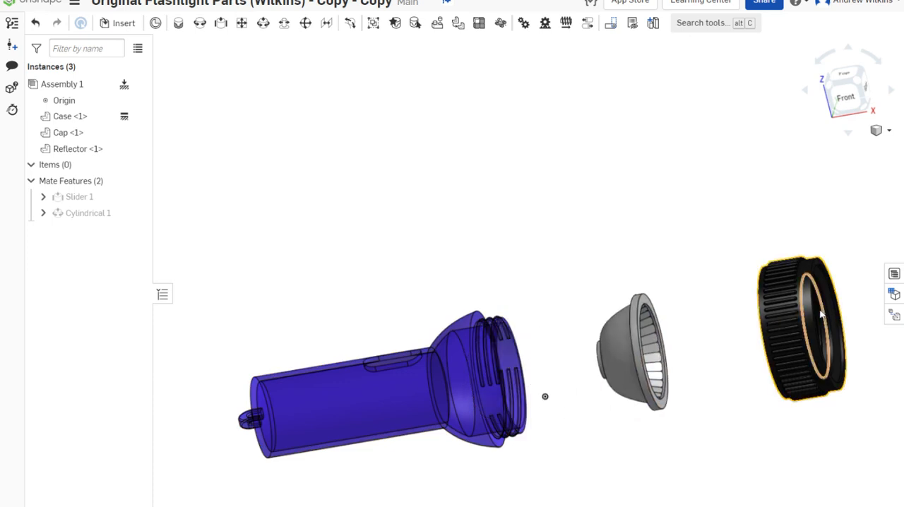
pyautogui.moveTo(808, 312); pyautogui.dragTo(631, 337)
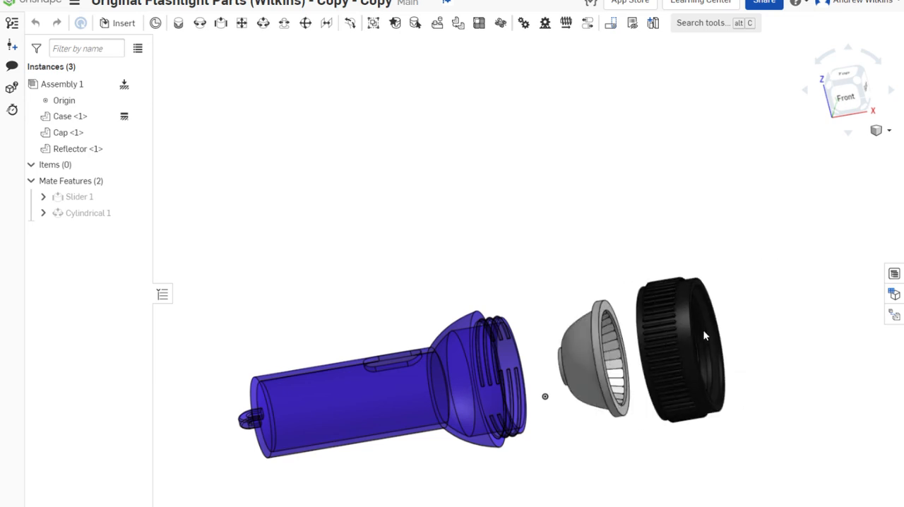
# Clear the Cylindrical mate's maximum Z distance limit, accept the edit and try moving the cap along its axis
pyautogui.rightClick(89, 213)
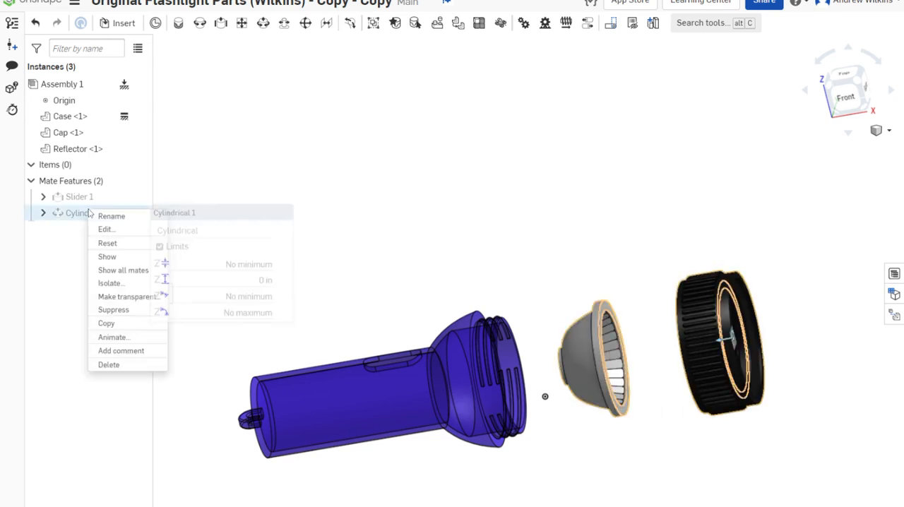
pyautogui.click(104, 230)
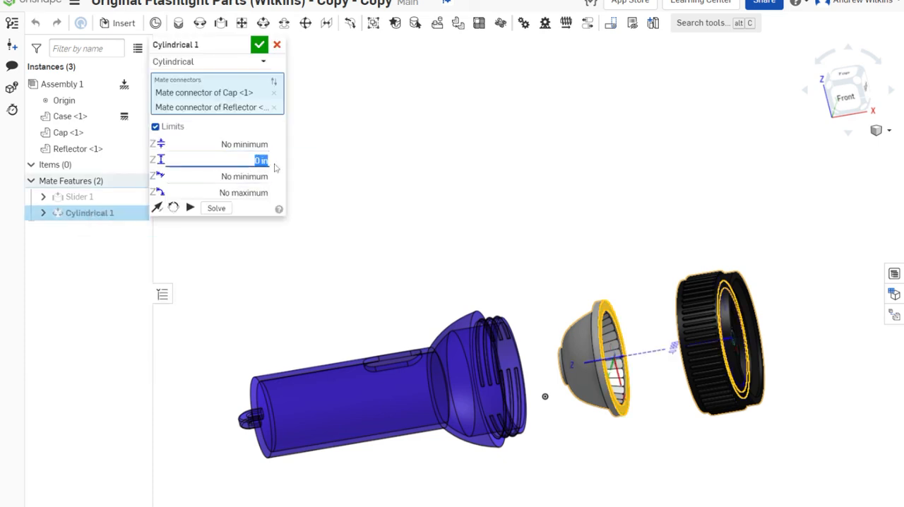
pyautogui.press('Tab')
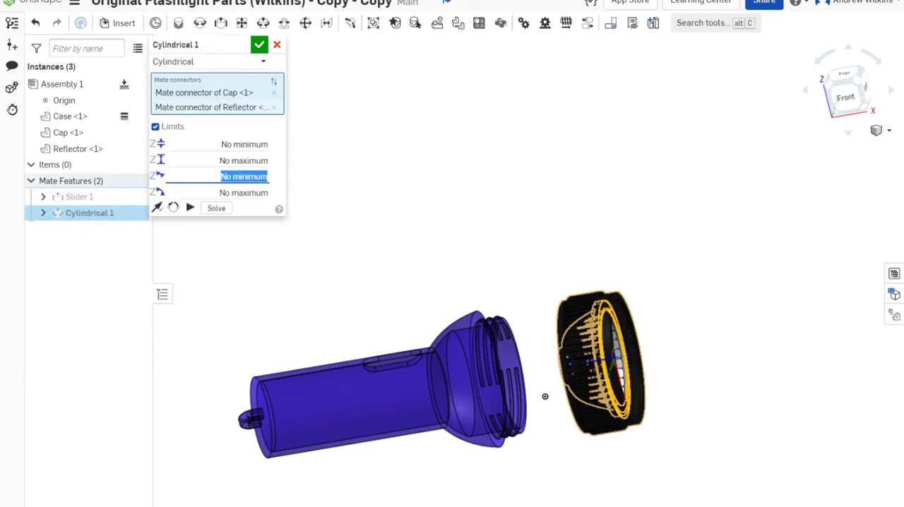
pyautogui.click(260, 44)
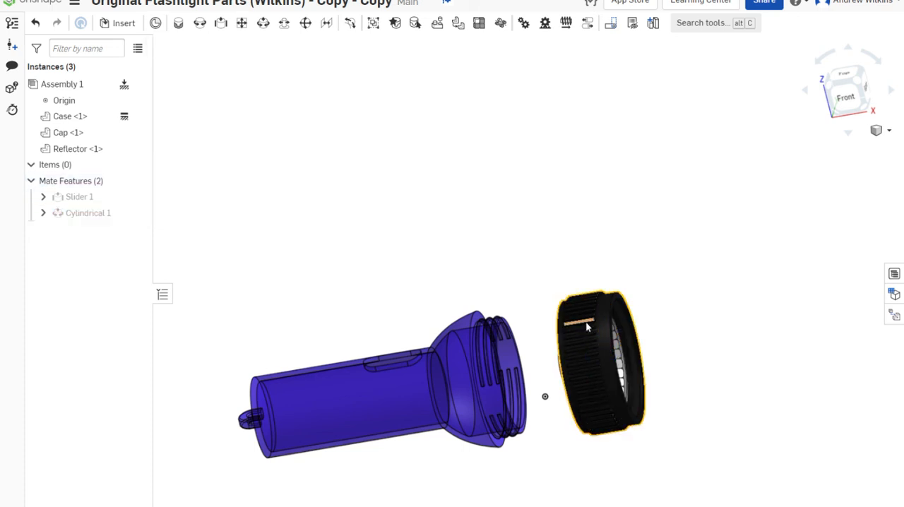
pyautogui.moveTo(644, 324); pyautogui.dragTo(753, 283)
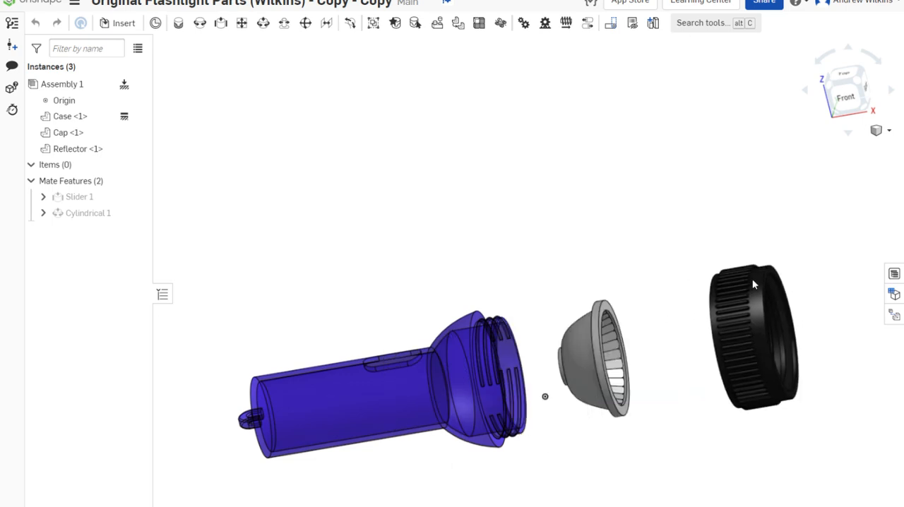
# Edit the Cylindrical mate to set its maximum Z distance limit to 0 in and accept the change
pyautogui.rightClick(91, 216)
pyautogui.click(108, 238)
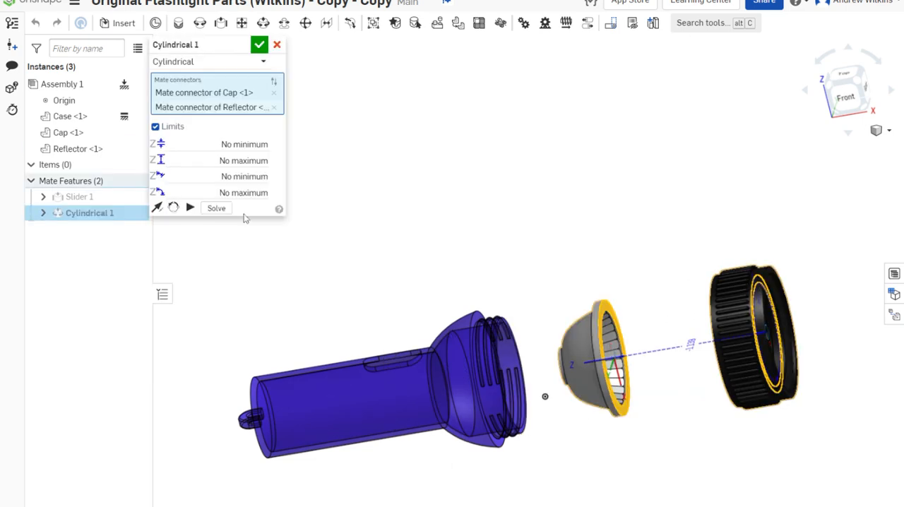
pyautogui.click(240, 160)
pyautogui.write('0')
pyautogui.press('Tab')
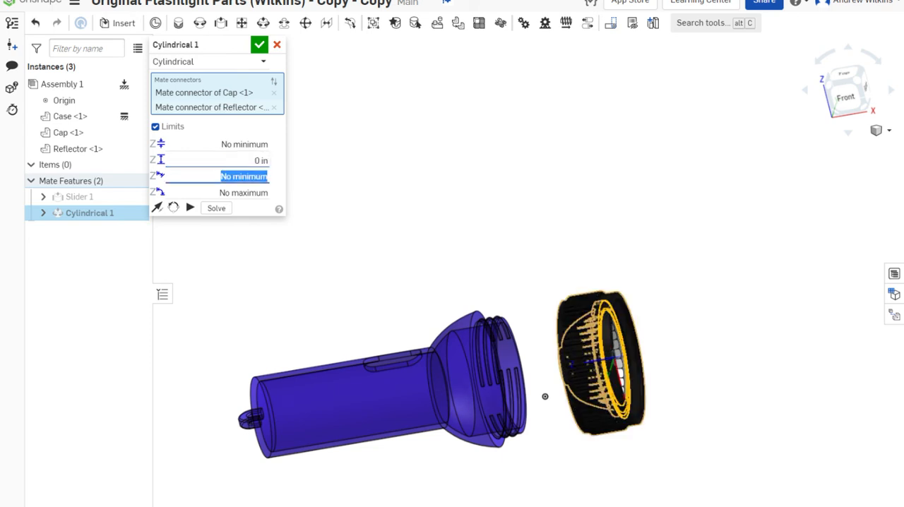
pyautogui.click(260, 46)
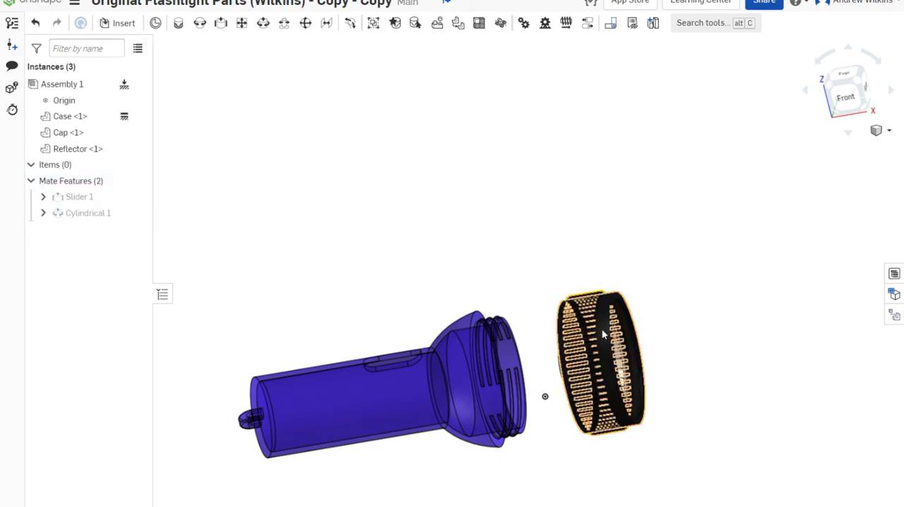
# Slide the cap and reflector fully onto the case, then rotate the cap about its axis and inspect the assembled flashlight
pyautogui.moveTo(602, 328); pyautogui.dragTo(399, 354)
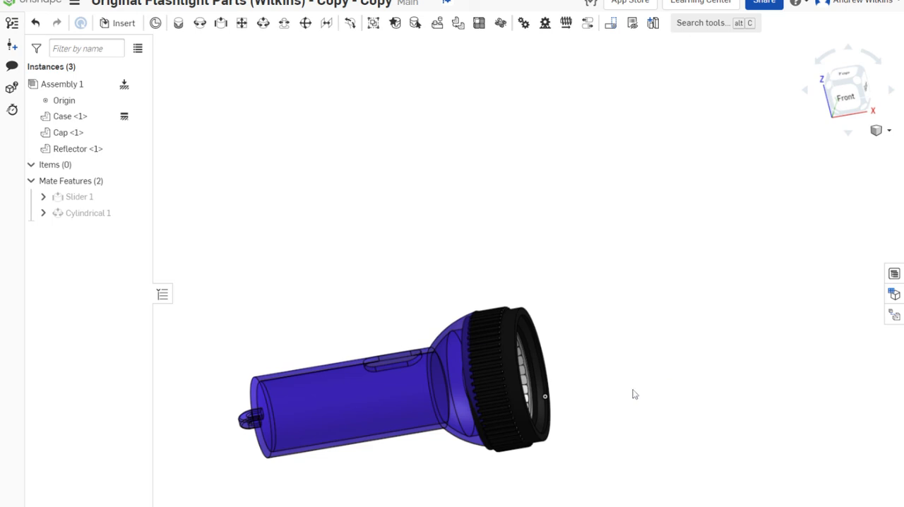
pyautogui.moveTo(634, 395)
pyautogui.mouseDown(button='right')
pyautogui.moveTo(612, 373)
pyautogui.moveTo(624, 389)
pyautogui.mouseUp(button='right')
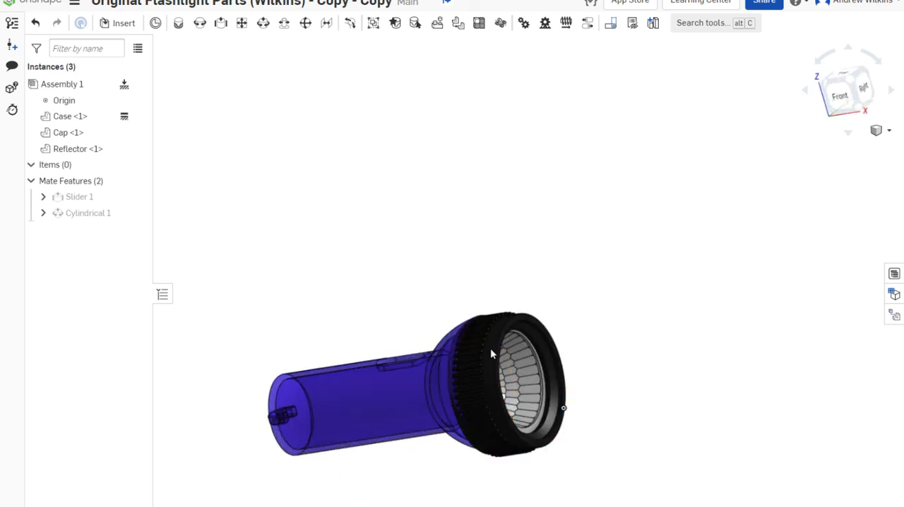
pyautogui.moveTo(491, 353); pyautogui.dragTo(469, 402)
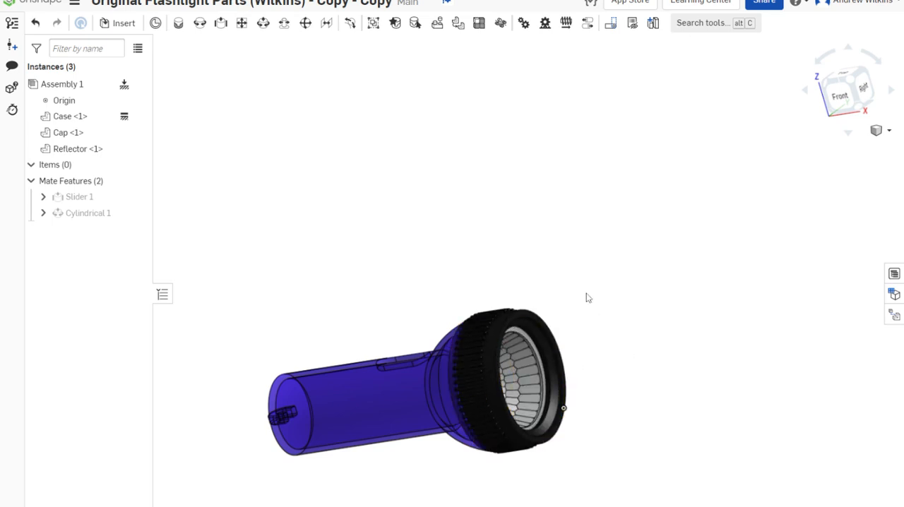
pyautogui.moveTo(587, 297); pyautogui.dragTo(615, 345, button='right')
pyautogui.moveTo(615, 346); pyautogui.dragTo(618, 231, button='middle')
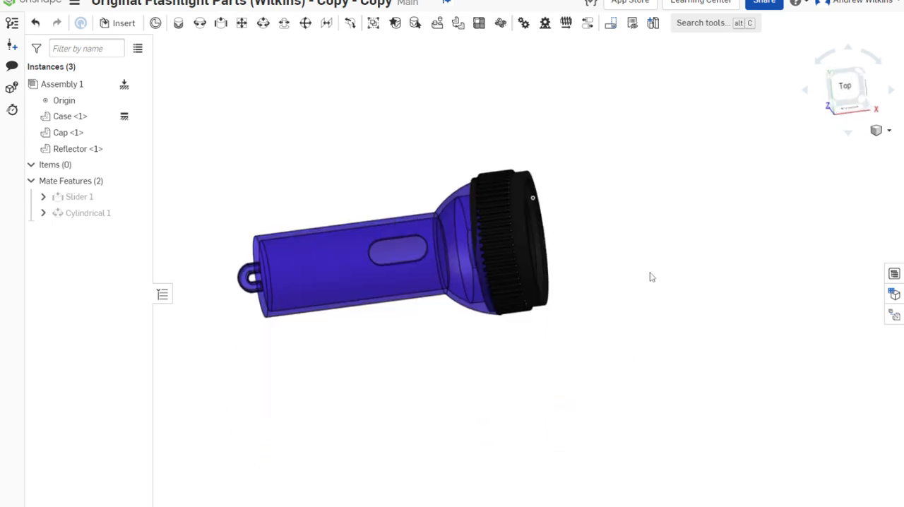
pyautogui.moveTo(651, 277); pyautogui.dragTo(619, 292, button='right')
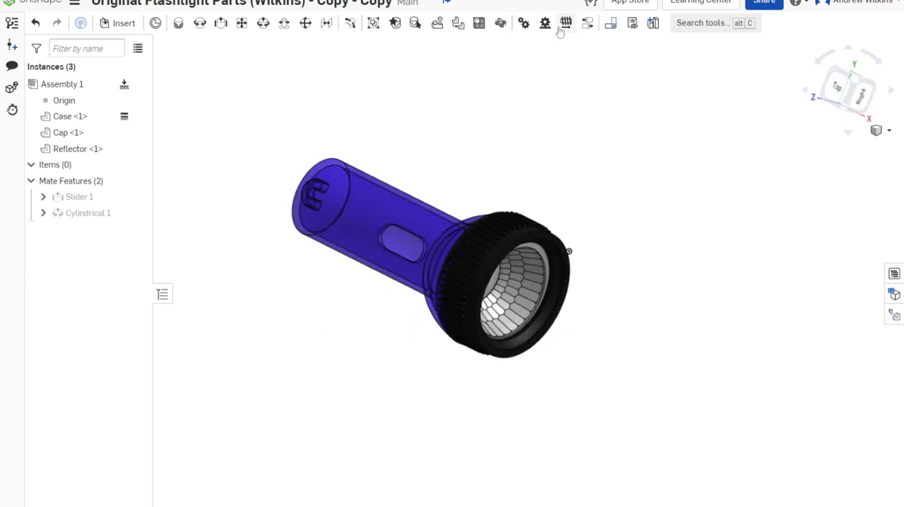